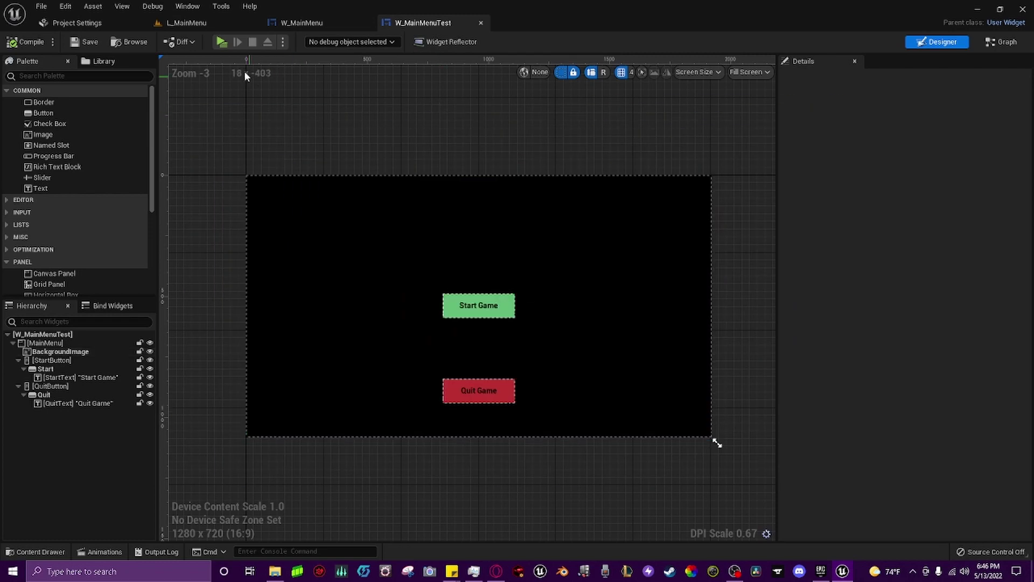
- Preview the main menu in play mode and exit it with its Quit Game button
left_click(222, 43)
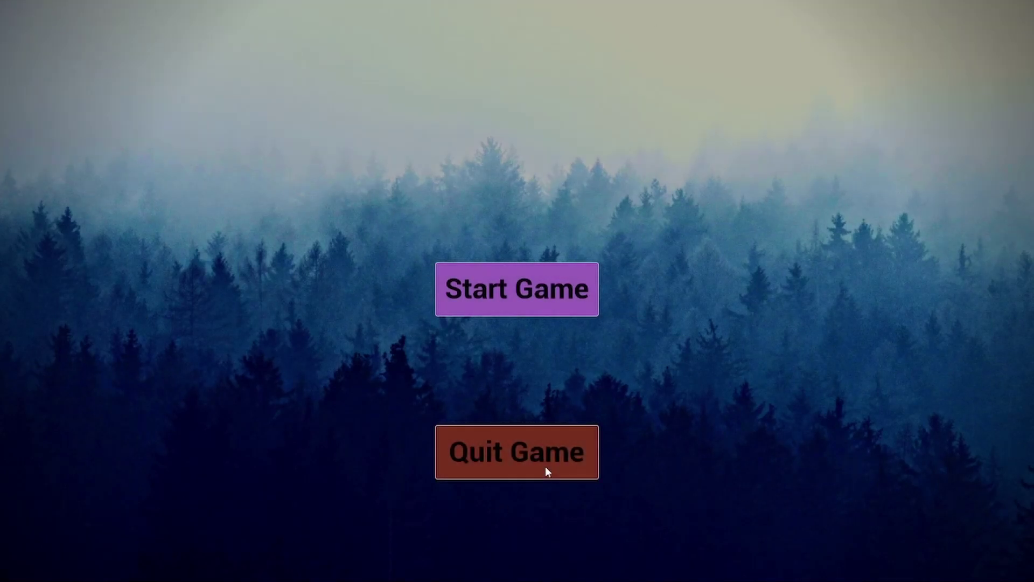
left_click(545, 467)
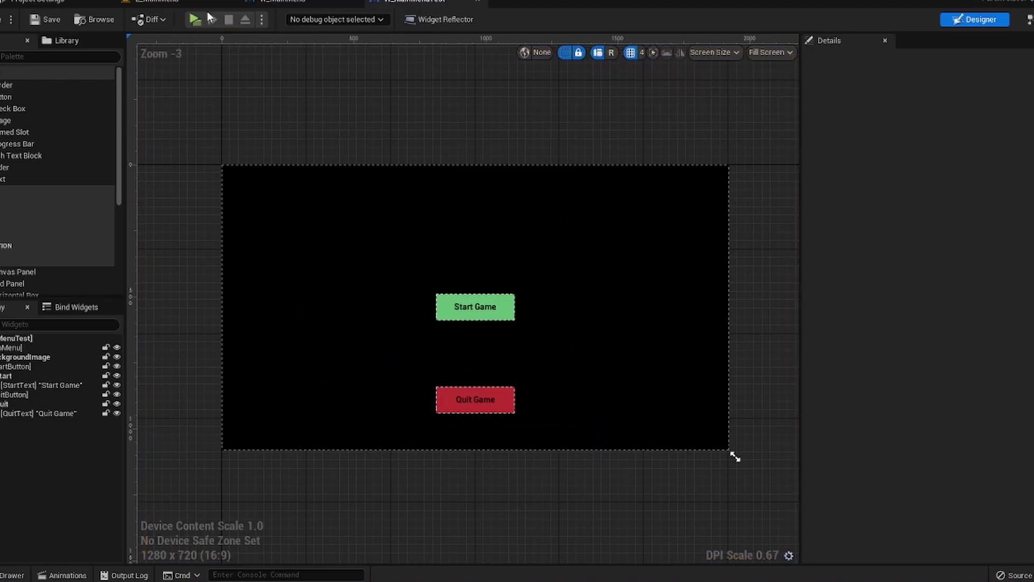
left_click(205, 19)
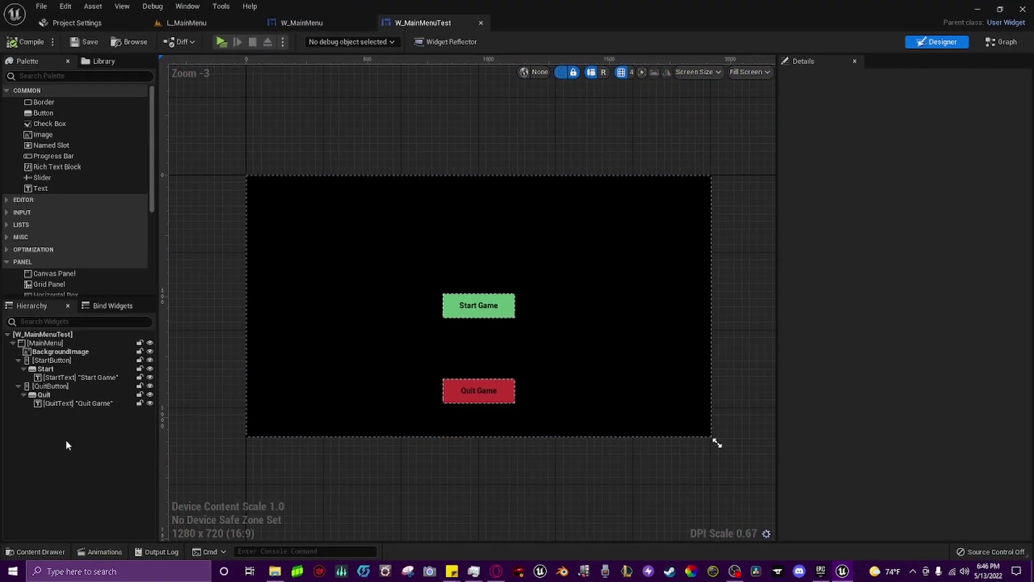
- Assign the Wendigo Woods title screen texture from the Images folder as the BackgroundImage widget's brush image
left_click(70, 352)
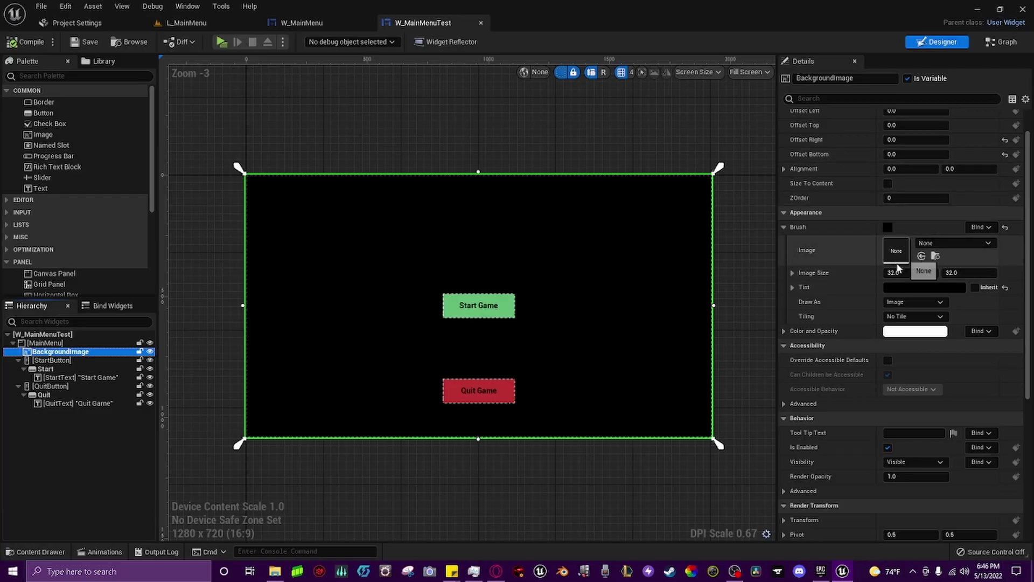
left_click(61, 552)
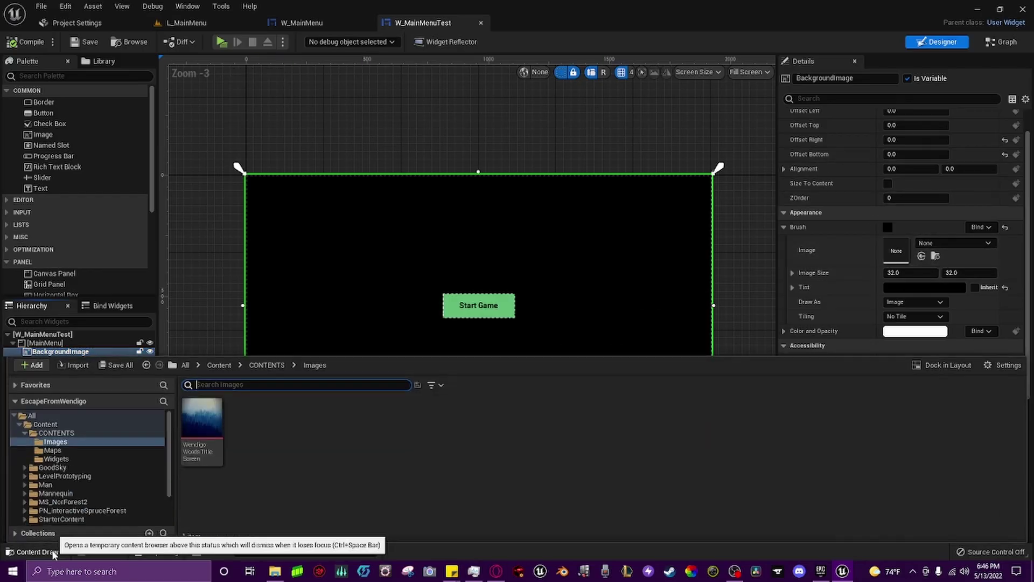
mouse_move(202, 428)
left_mouse_down()
mouse_move(812, 331)
mouse_move(927, 249)
left_mouse_up()
left_click(438, 145)
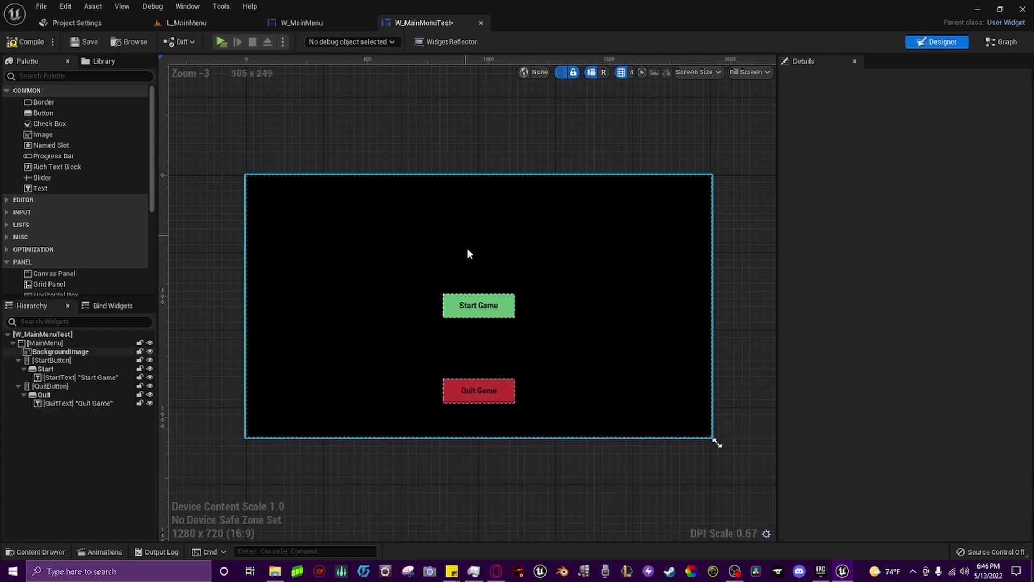
- Change the BackgroundImage brush tint to white by setting the color value to 1.0
left_click(596, 305)
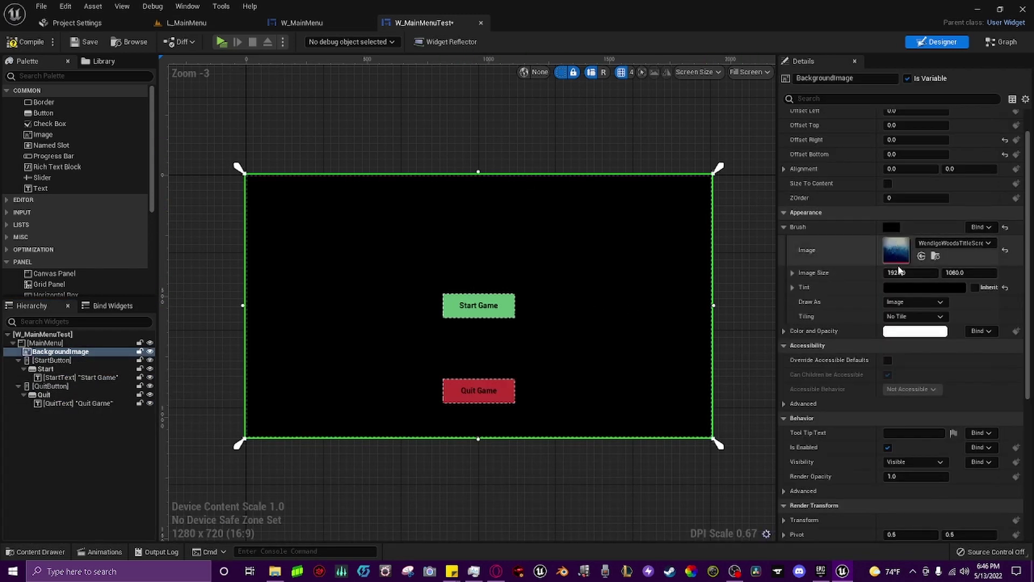
left_click(906, 290)
left_click_drag(828, 362, 827, 317)
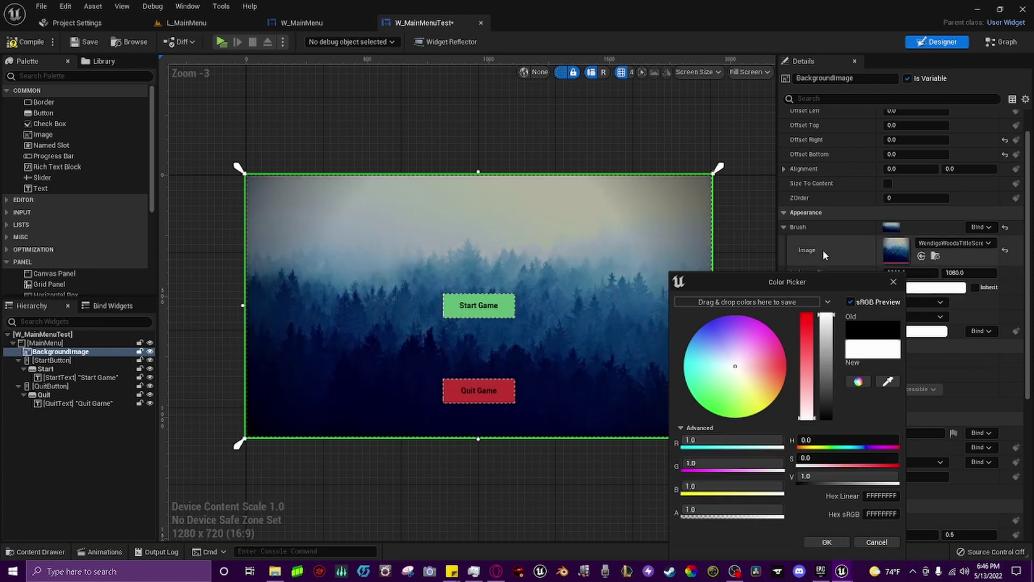
left_click(827, 542)
left_click(737, 247)
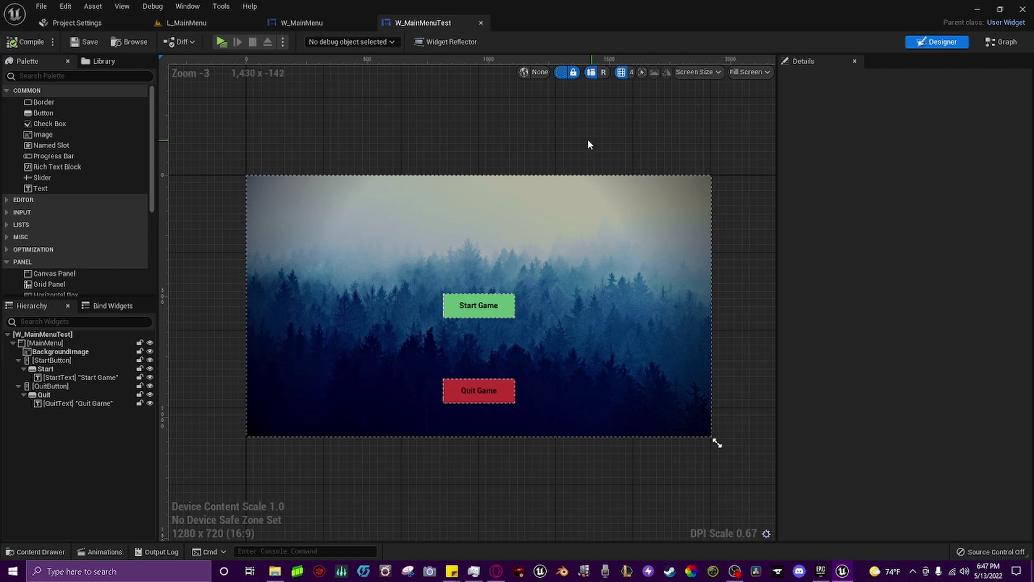
- Create two widget animations named FadeIn and FadeOut
left_click(103, 550)
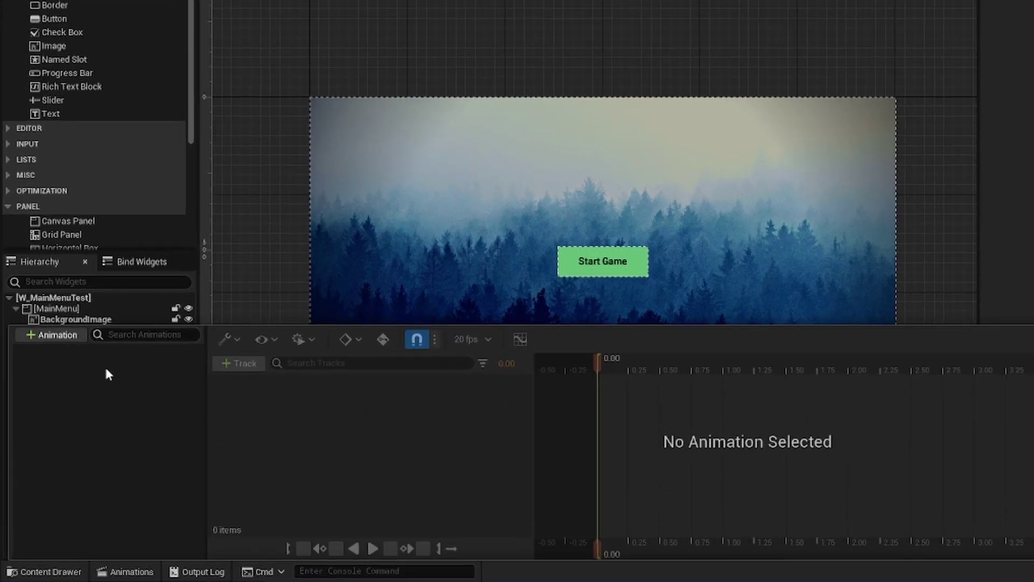
left_click(54, 336)
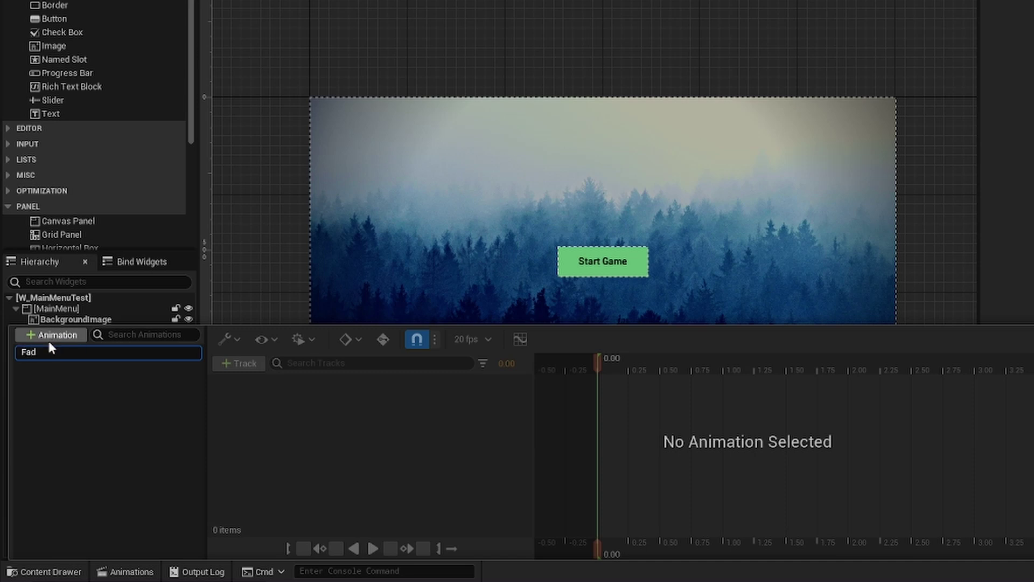
type("FadeIn")
key("Return")
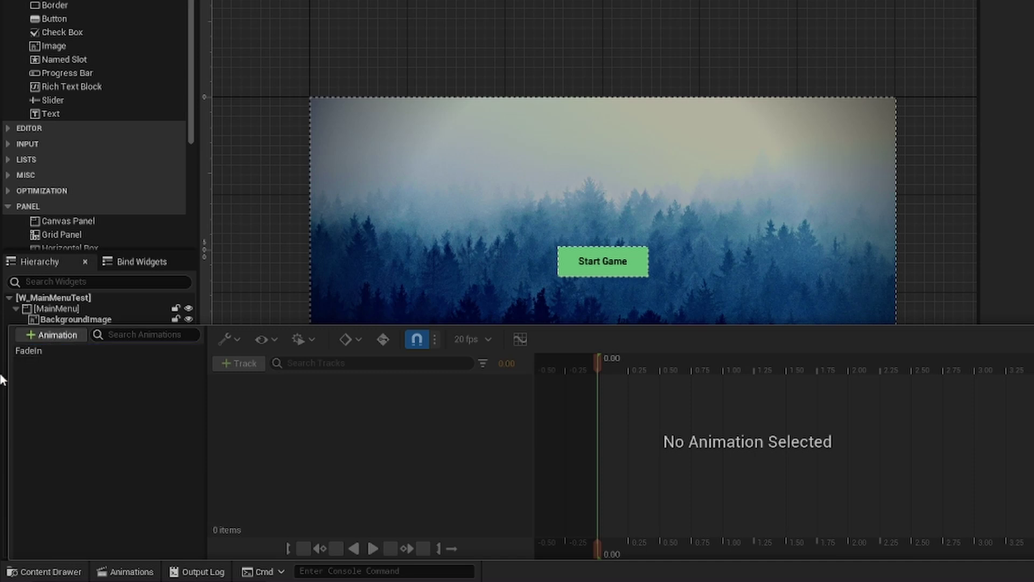
left_click(44, 336)
type("Fad")
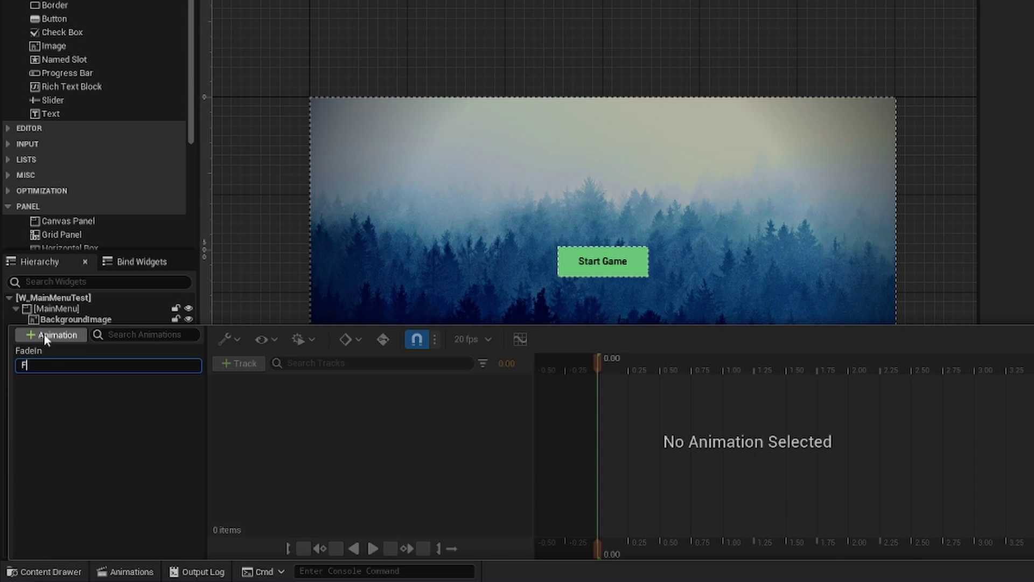
type("eOut")
key("Return")
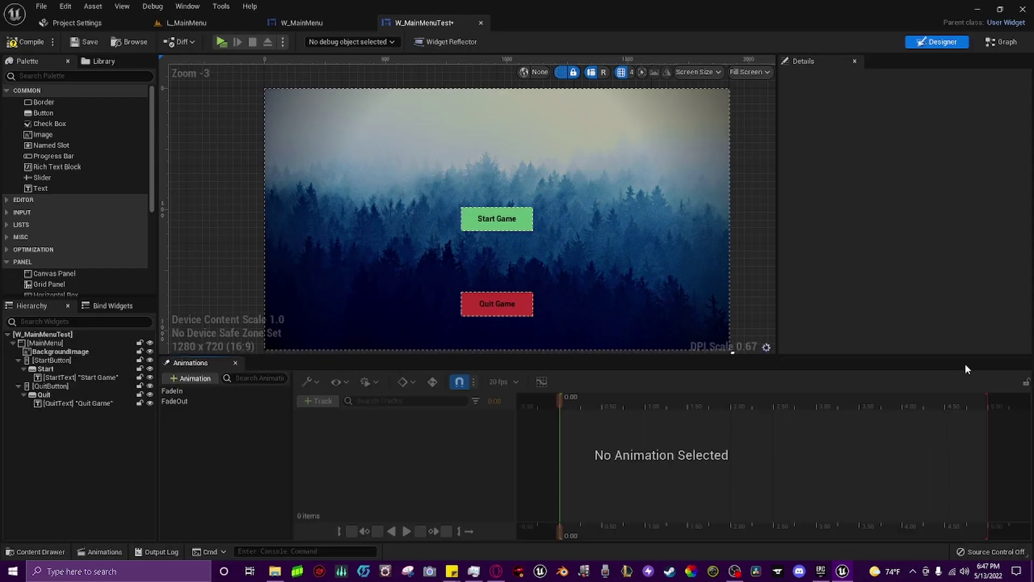
- Add a track for the BackgroundImage widget to the FadeIn animation
right_click_drag(570, 256, 545, 253)
scroll(595, 253, "down", 1)
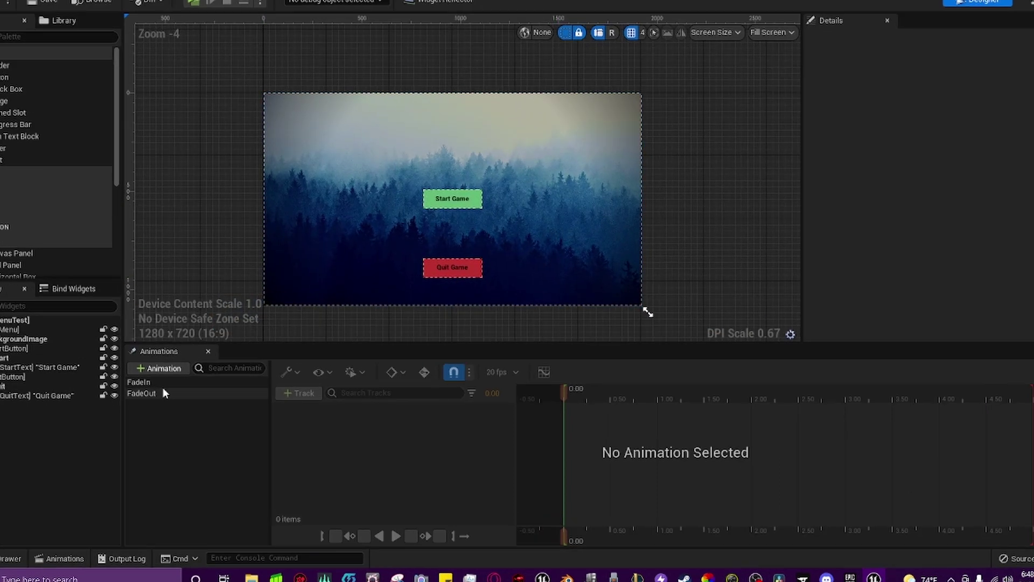
left_click(173, 391)
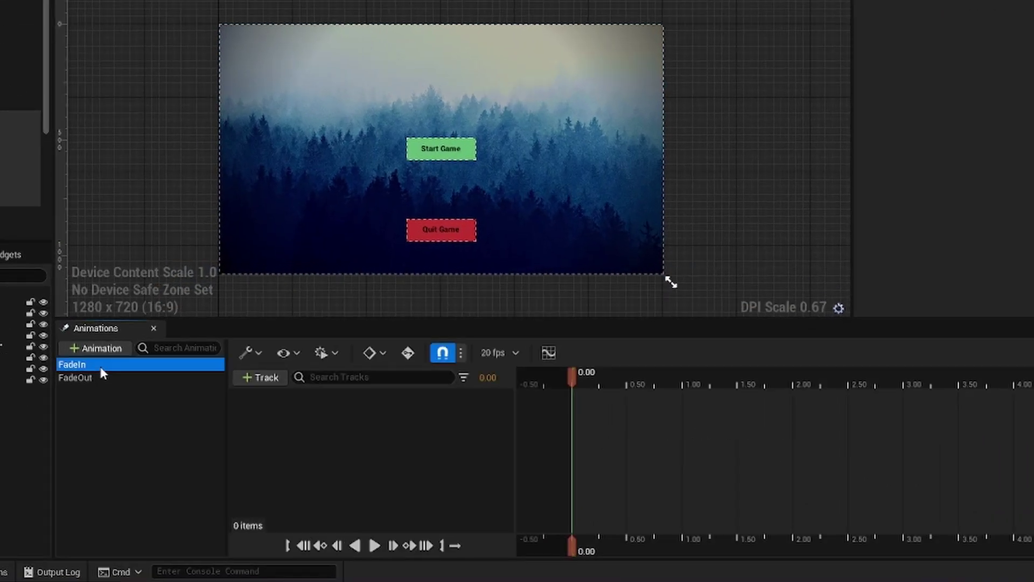
left_click(266, 378)
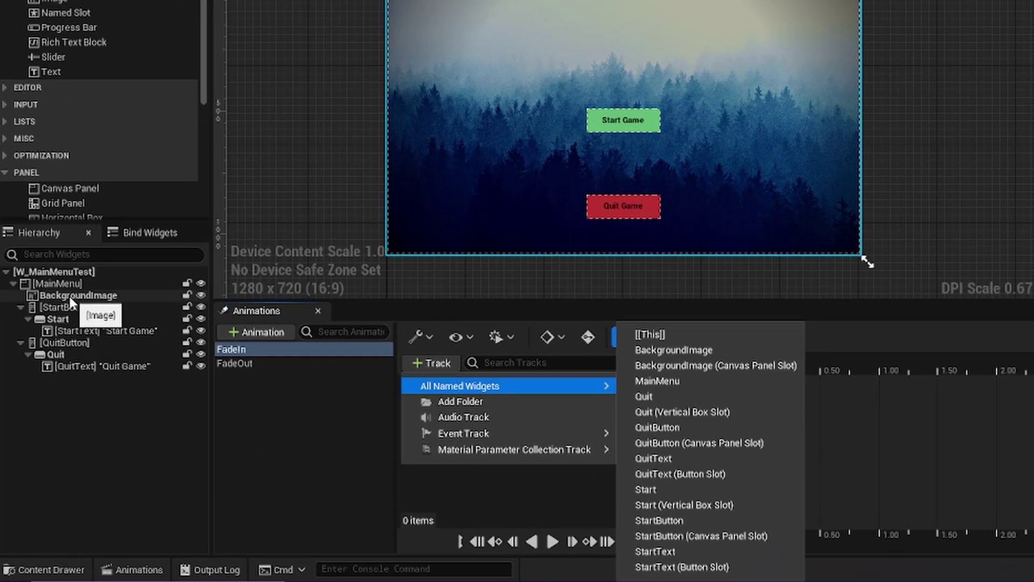
left_click(54, 352)
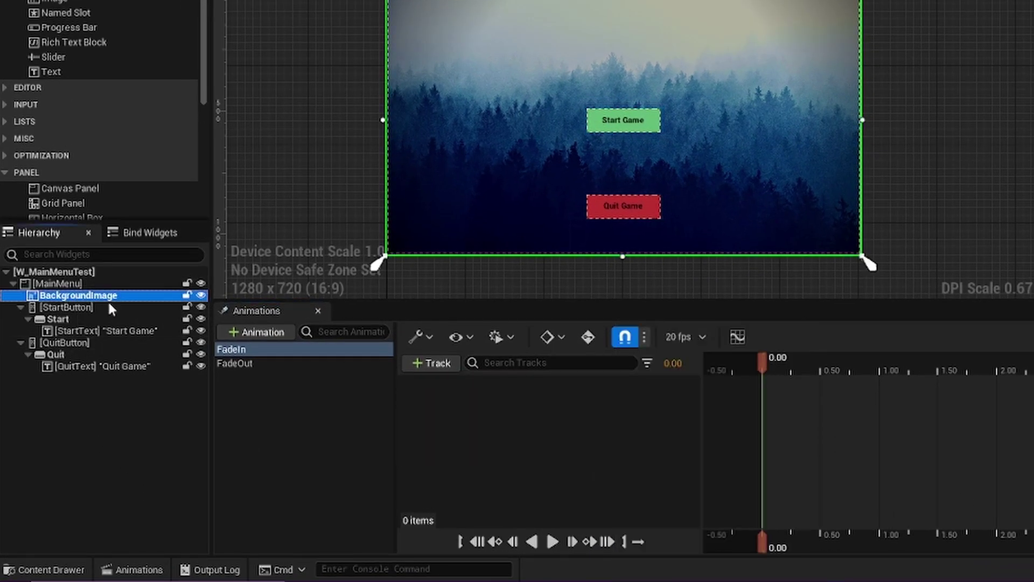
left_click(431, 366)
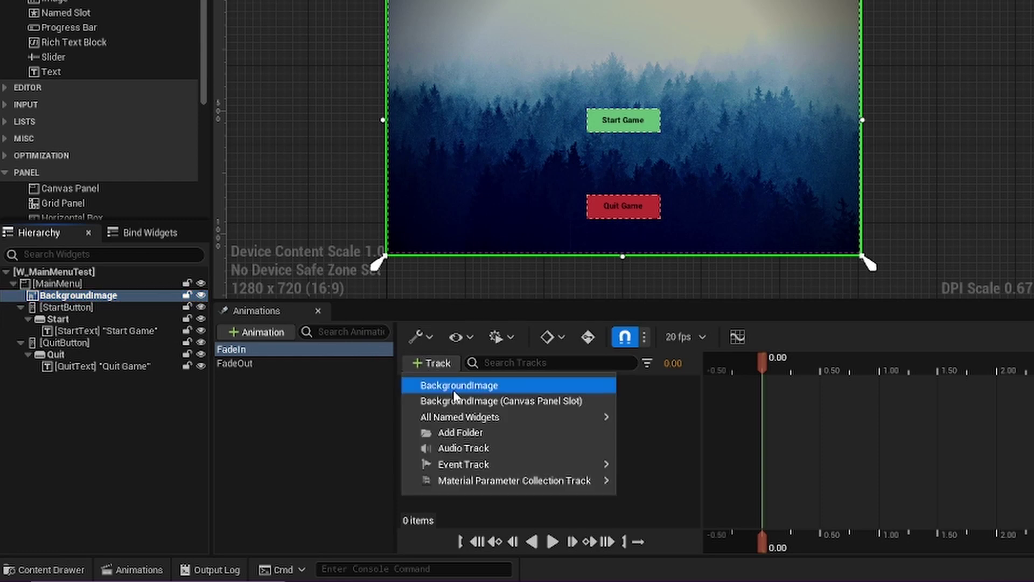
left_click(465, 386)
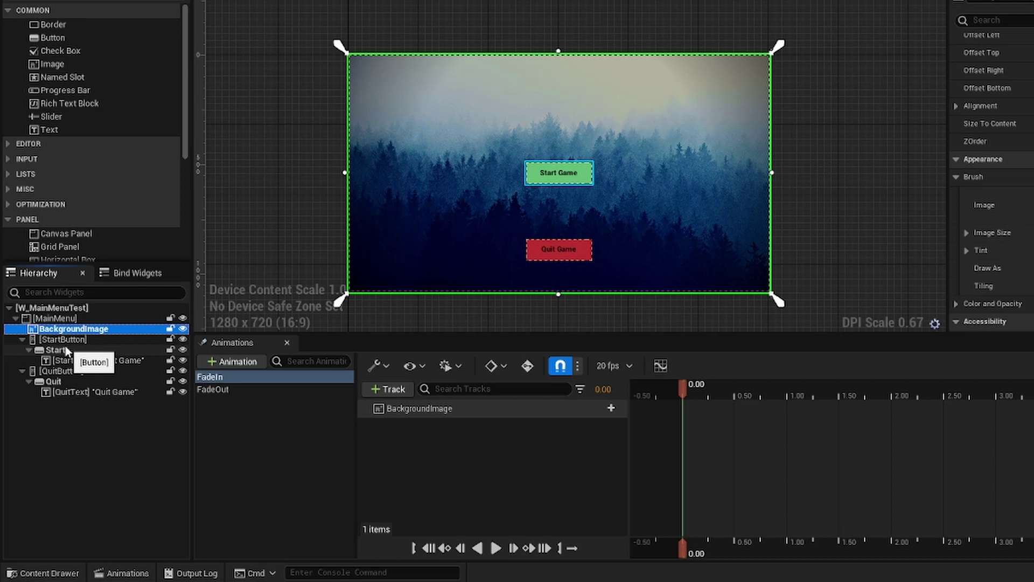
- Add tracks for the StartButton and QuitButton vertical boxes to the FadeIn animation
left_click(63, 339)
left_click(393, 391)
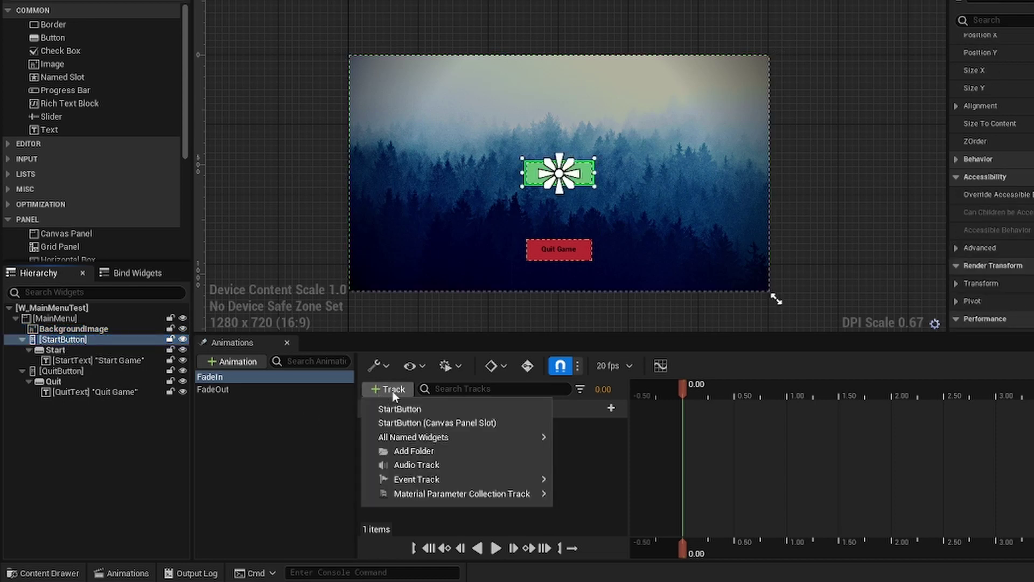
left_click(400, 409)
left_click(86, 371)
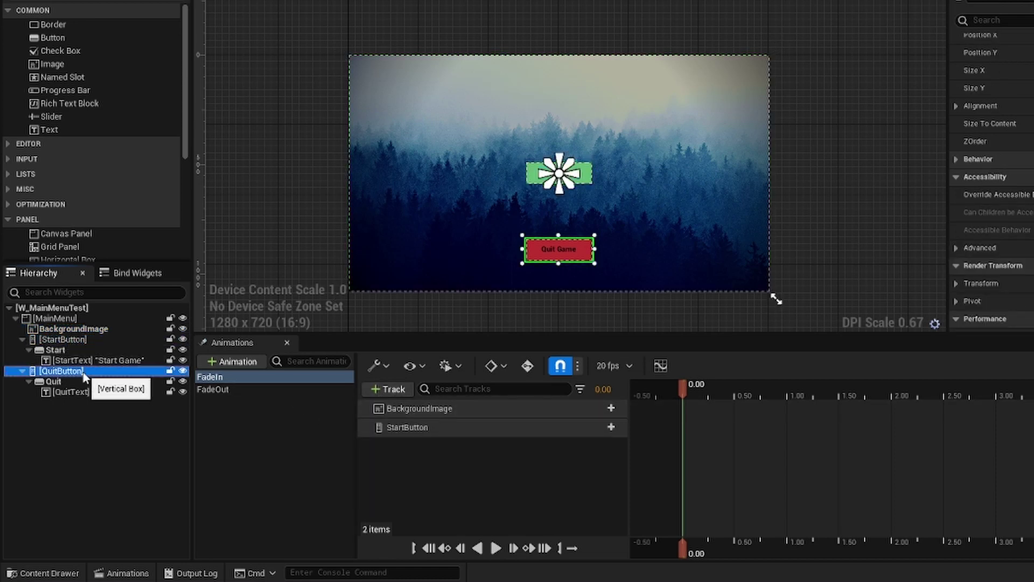
left_click(386, 389)
left_click(397, 408)
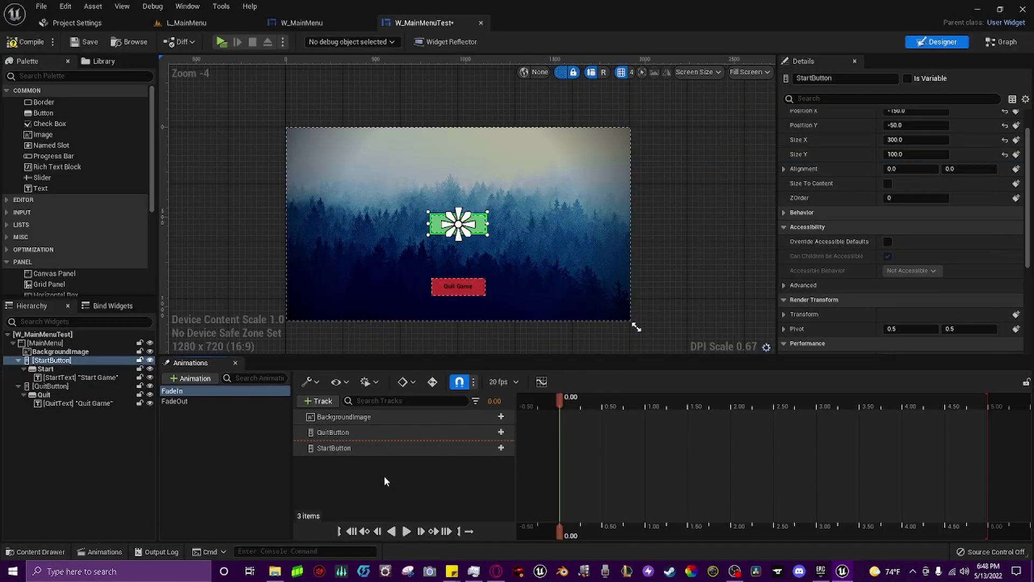
- Add a Color and Opacity property track to BackgroundImage in the FadeIn animation
left_click(351, 417)
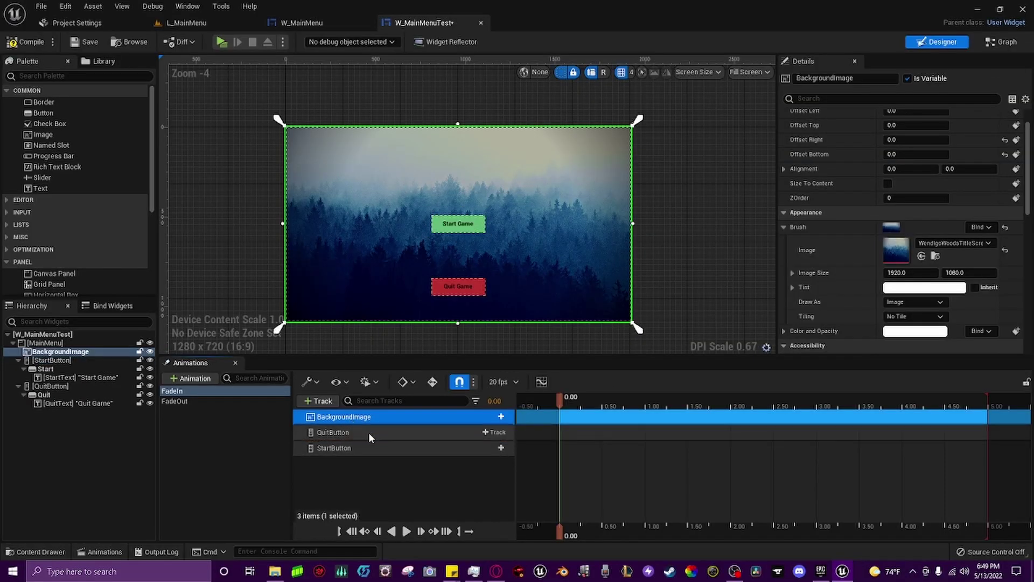
left_click(368, 432)
left_click(373, 447)
left_click(417, 419)
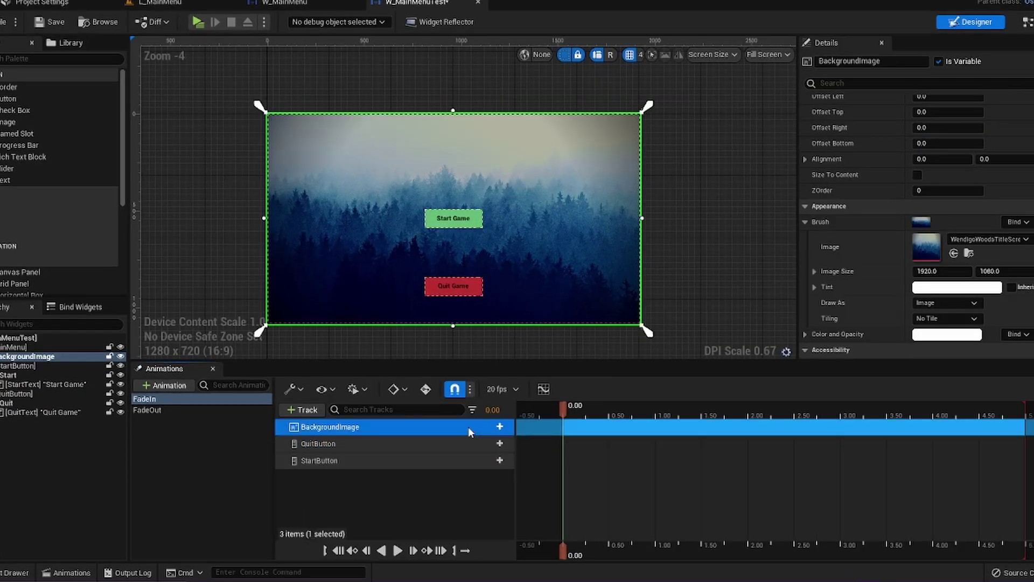
left_click(491, 426)
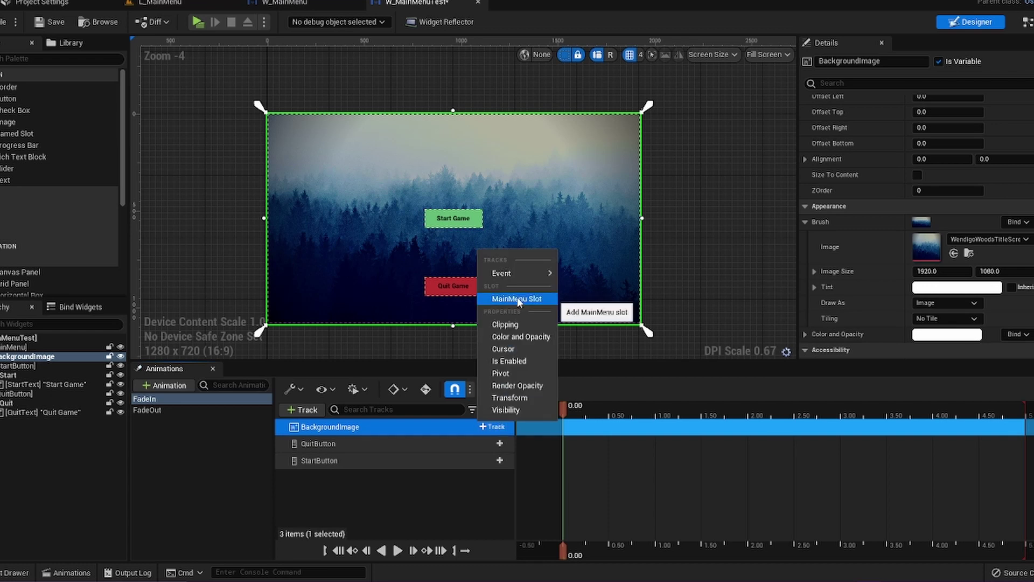
left_click(522, 337)
- Add Render Opacity property tracks to QuitButton and StartButton in the FadeIn animation
left_click(492, 457)
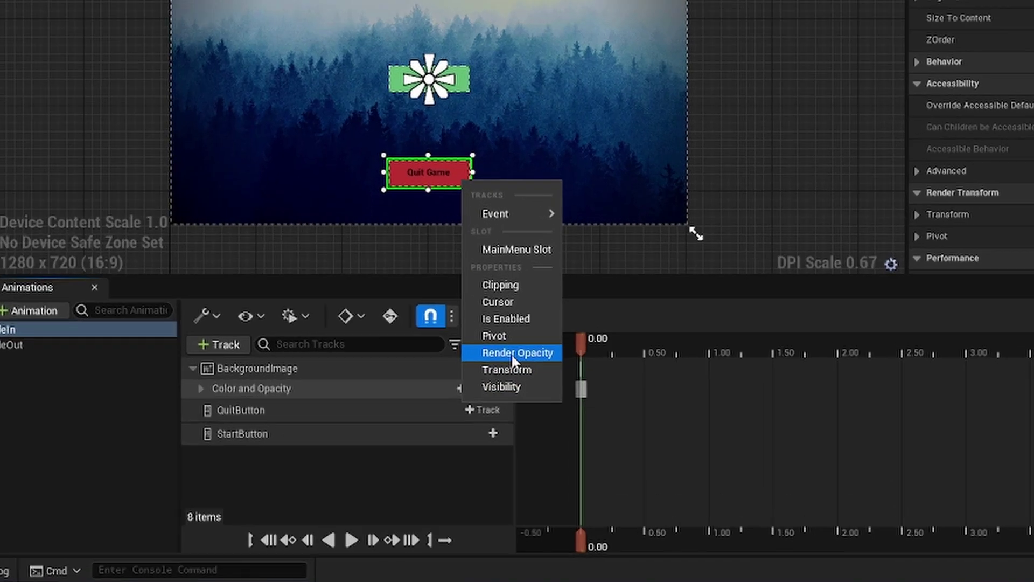
left_click(517, 415)
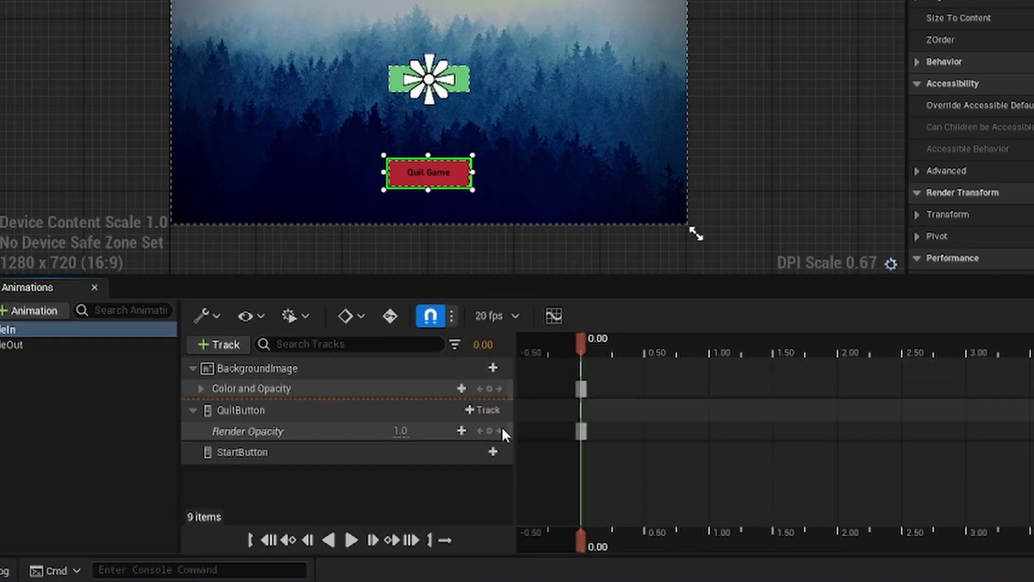
left_click(488, 451)
left_click(516, 395)
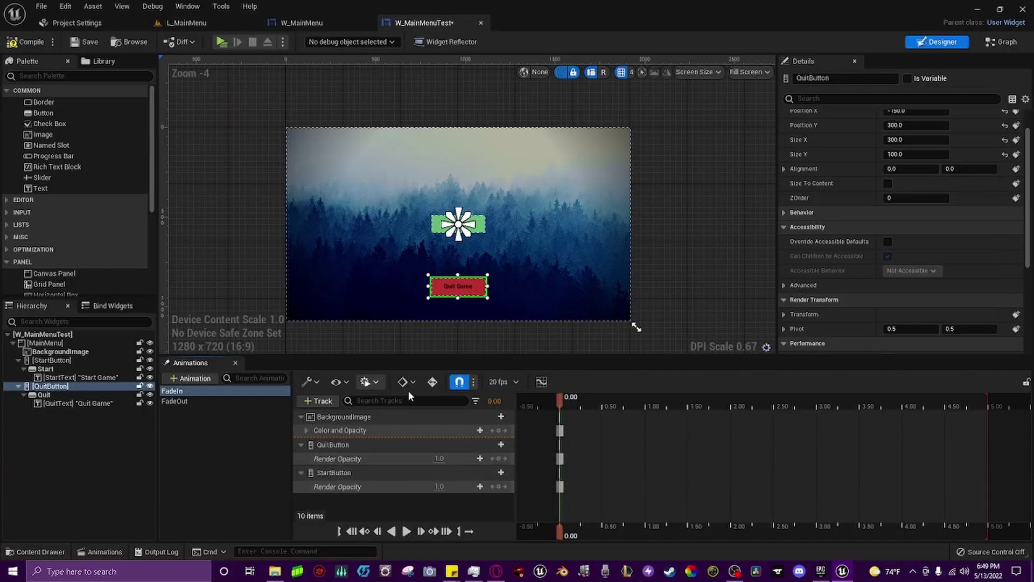
- Key BackgroundImage's Color and Opacity channels at 0.00 and 1.00 seconds in the FadeIn animation
left_click(307, 430)
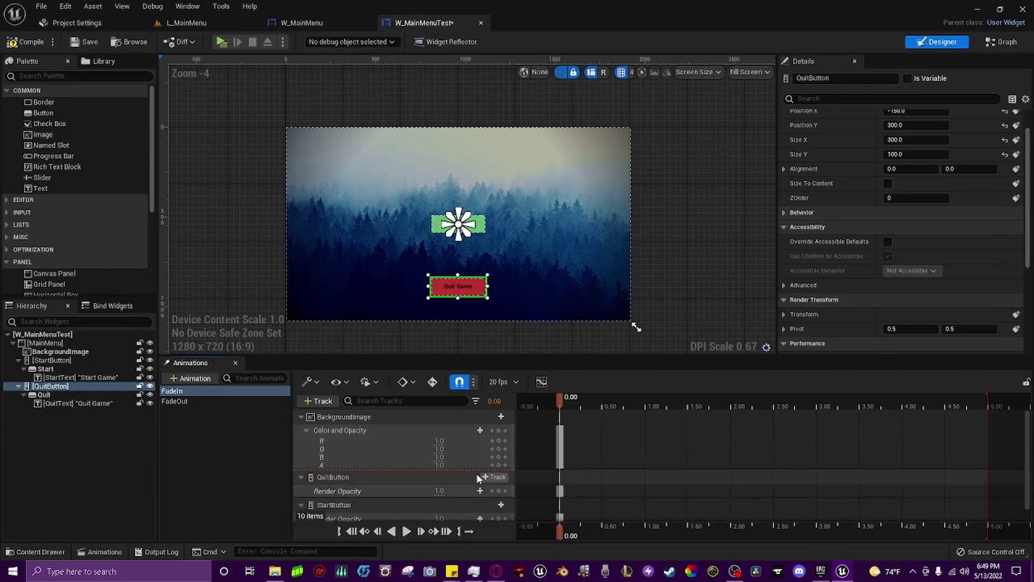
left_click(307, 430)
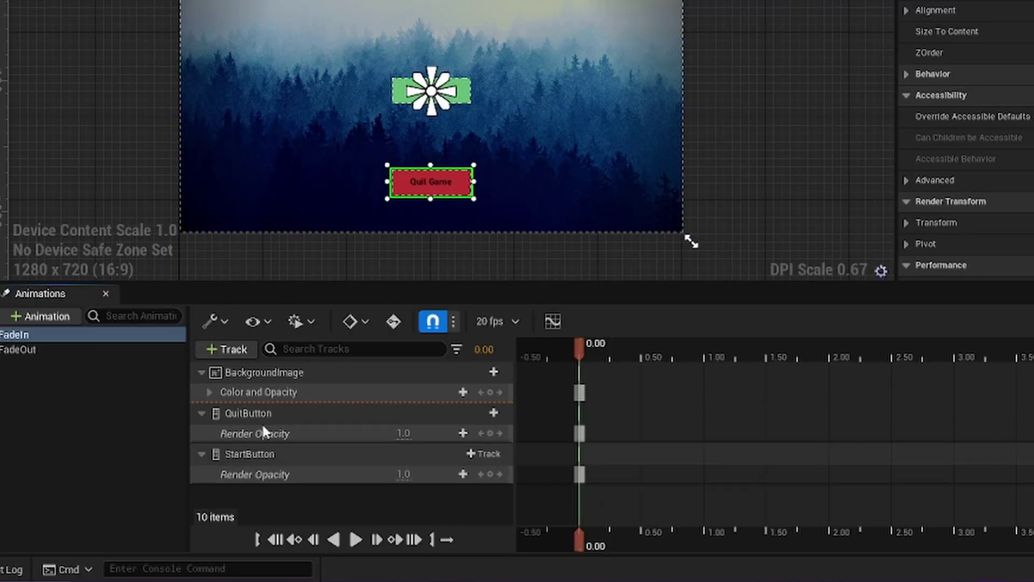
left_click(210, 393)
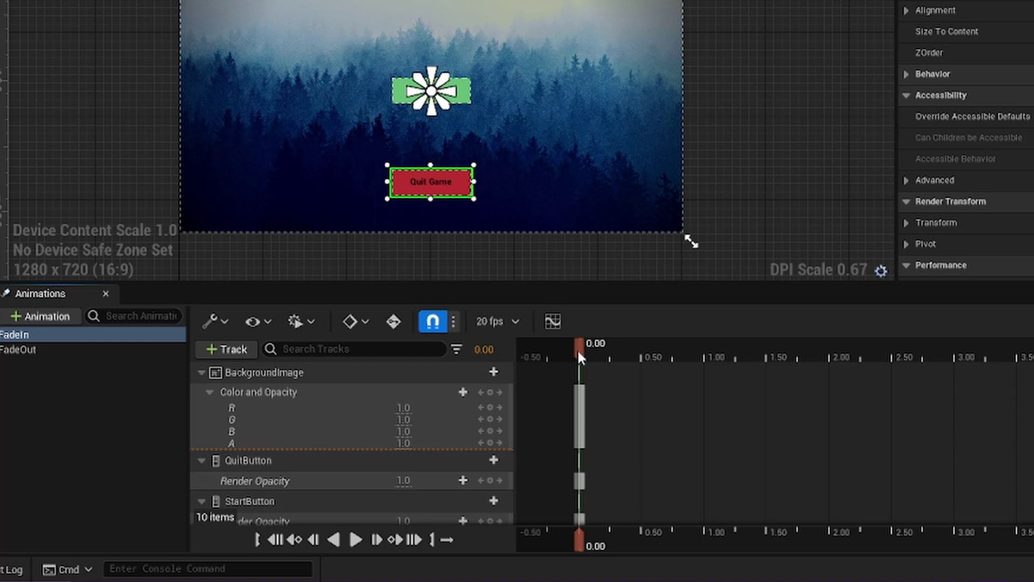
left_click_drag(579, 356, 630, 359)
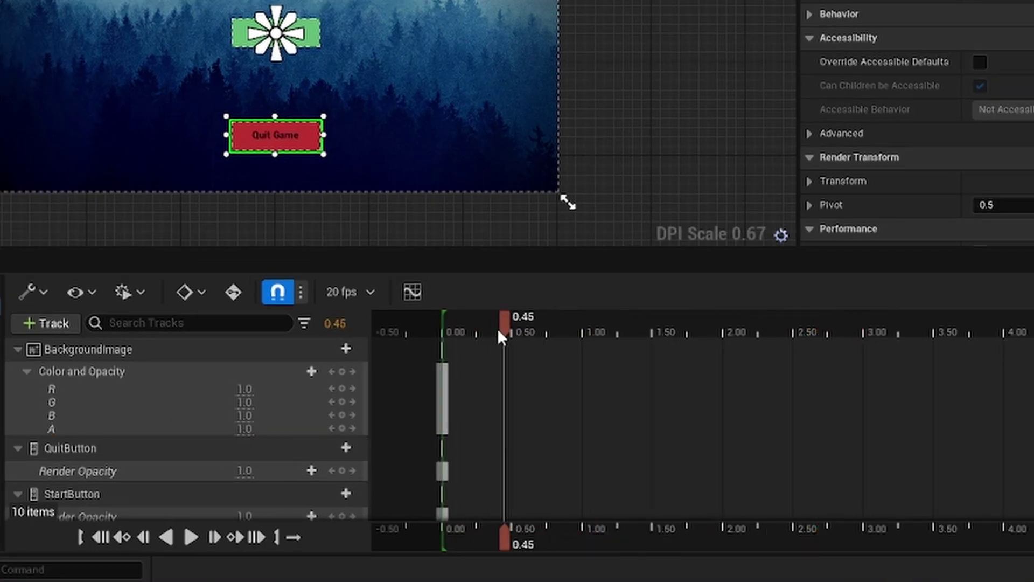
left_click_drag(498, 332, 582, 325)
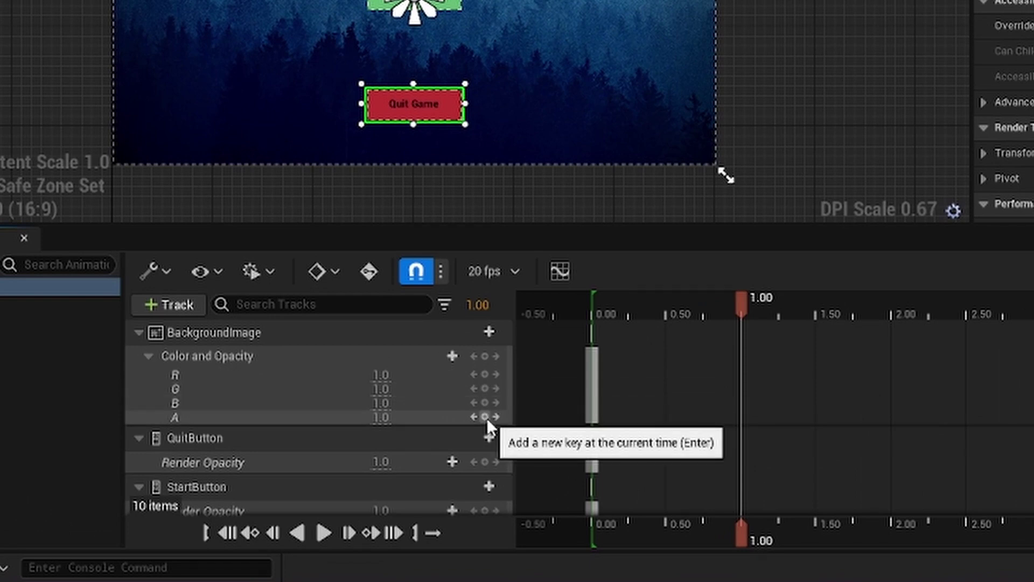
left_click(484, 356)
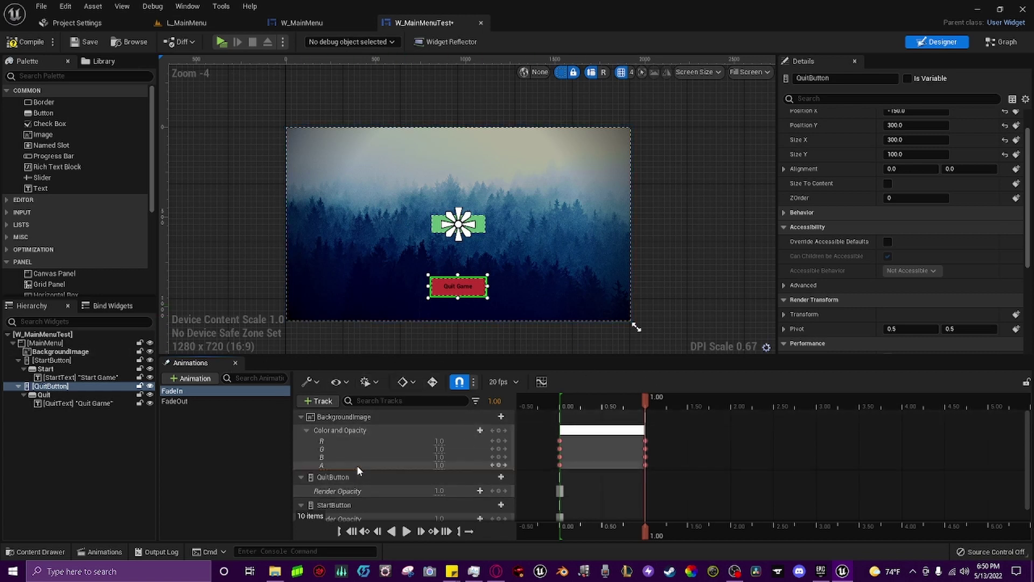
- Key the Render Opacity of QuitButton and StartButton at 0.00 and 1.00 seconds in the FadeIn animation
scroll(354, 476, "down", 1)
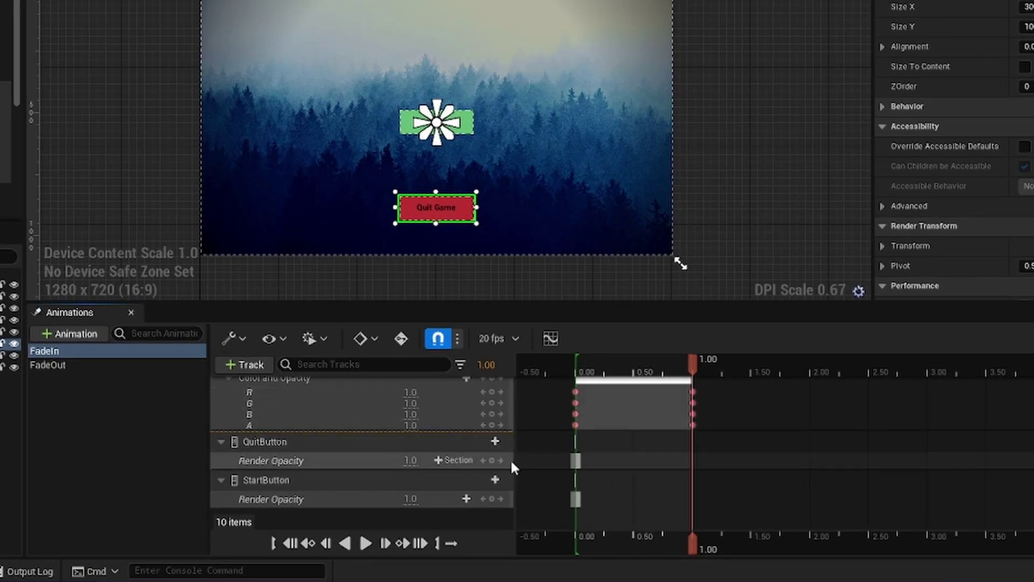
left_click(492, 461)
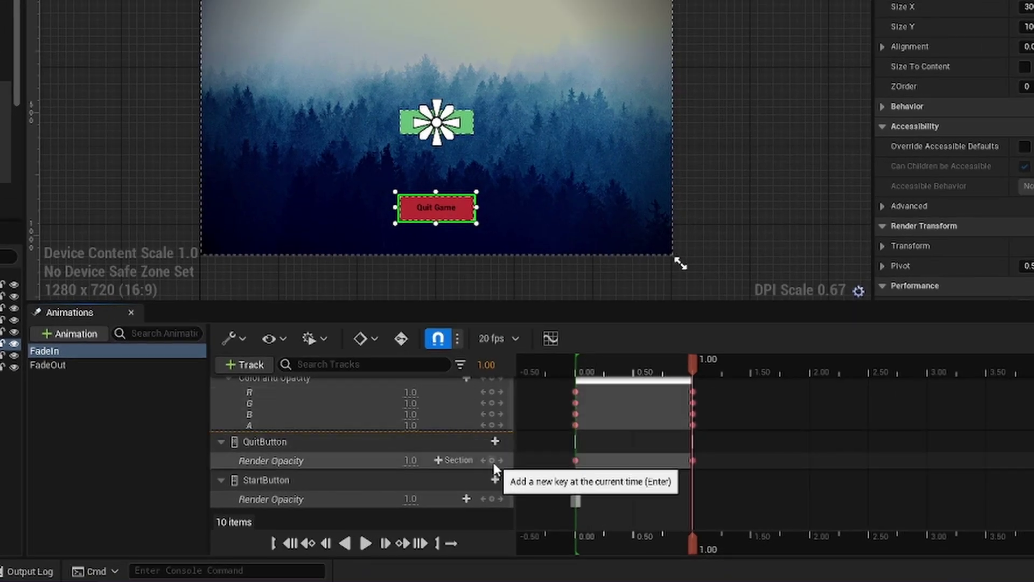
left_click(491, 498)
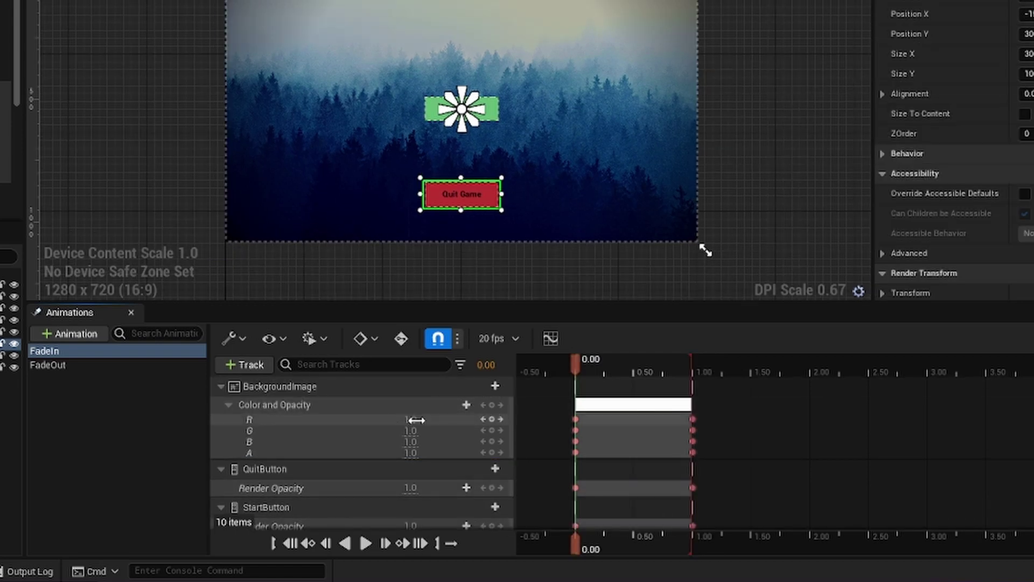
- Set BackgroundImage's R, G and B color values to 0 at 0.00 seconds in the FadeIn animation
type("0")
key("Return")
left_click(411, 430)
type("0")
key("Return")
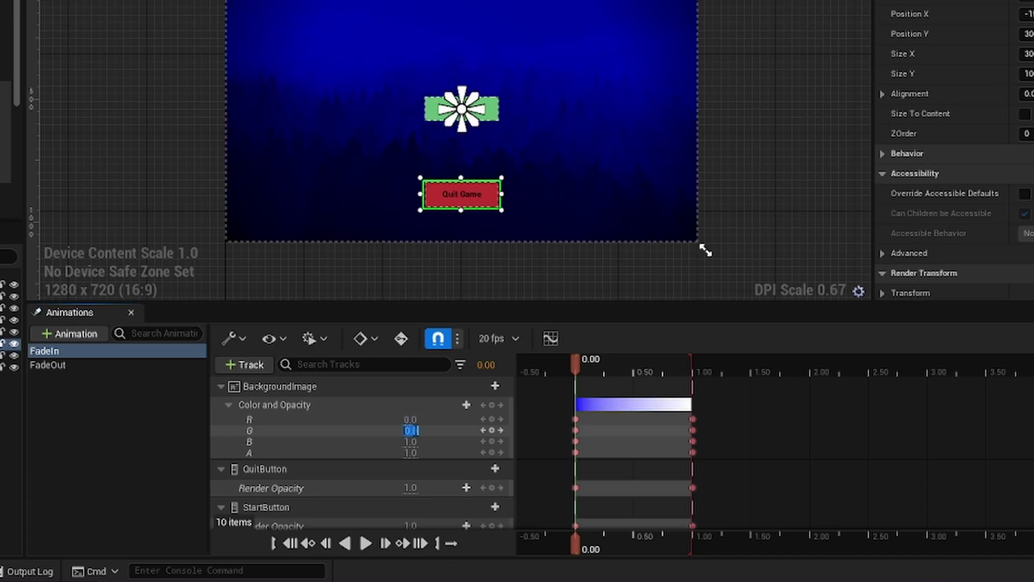
left_click(411, 442)
type("0")
key("Return")
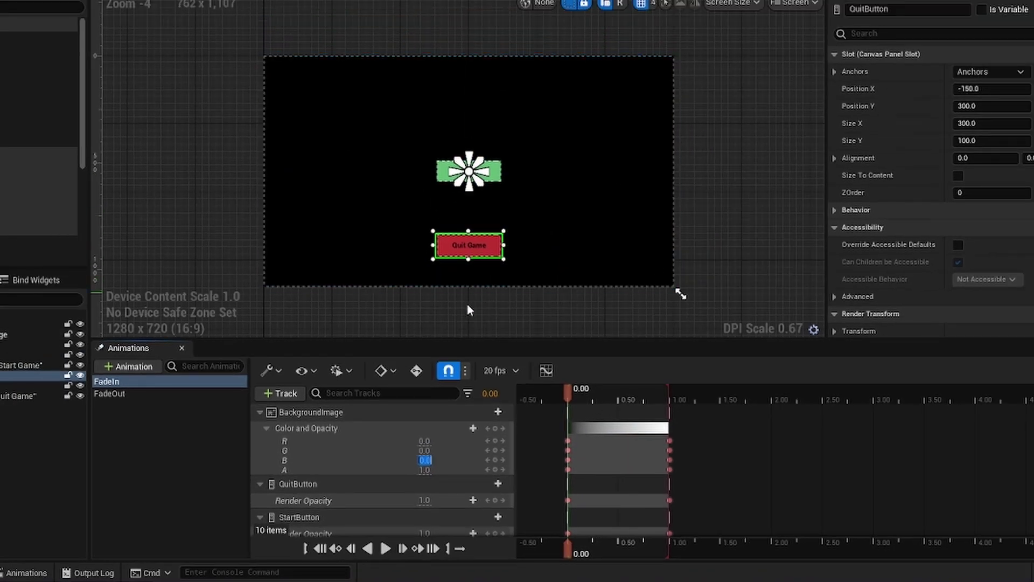
- Set the Render Opacity of QuitButton and StartButton to 0 at 0.00 seconds in the FadeIn animation
scroll(384, 467, "down", 1)
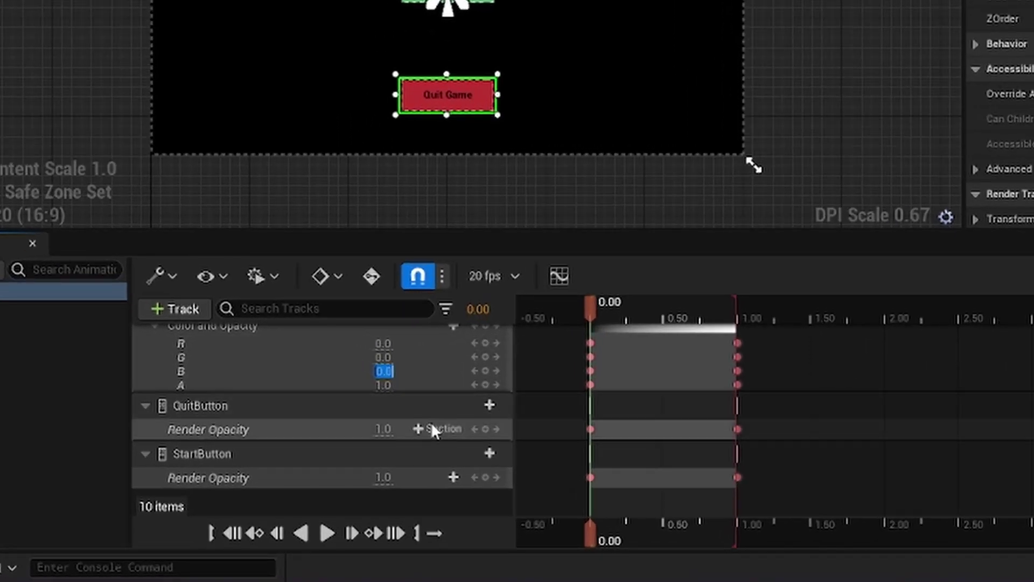
left_click(418, 477)
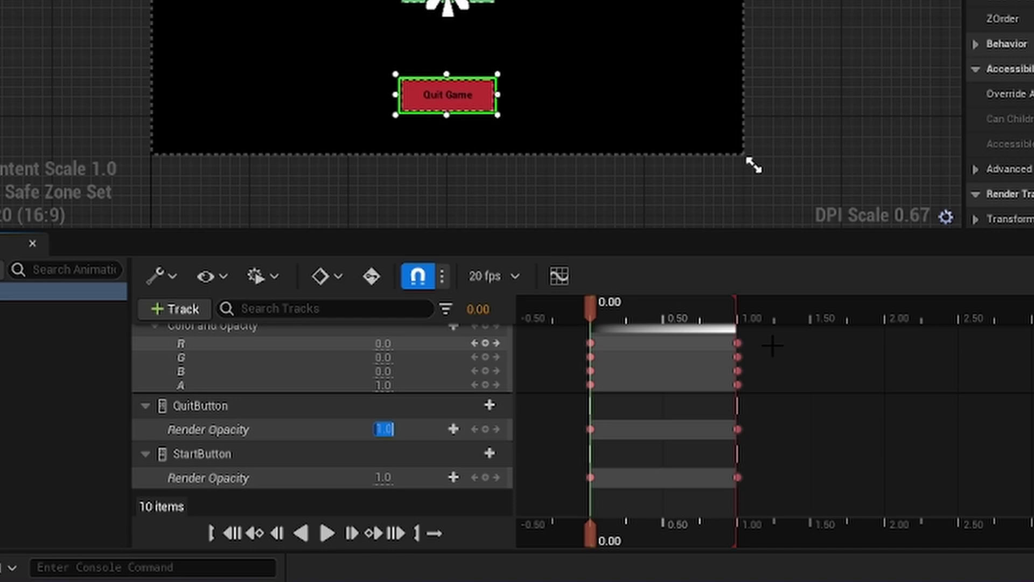
type("0")
key("Return")
left_click(383, 477)
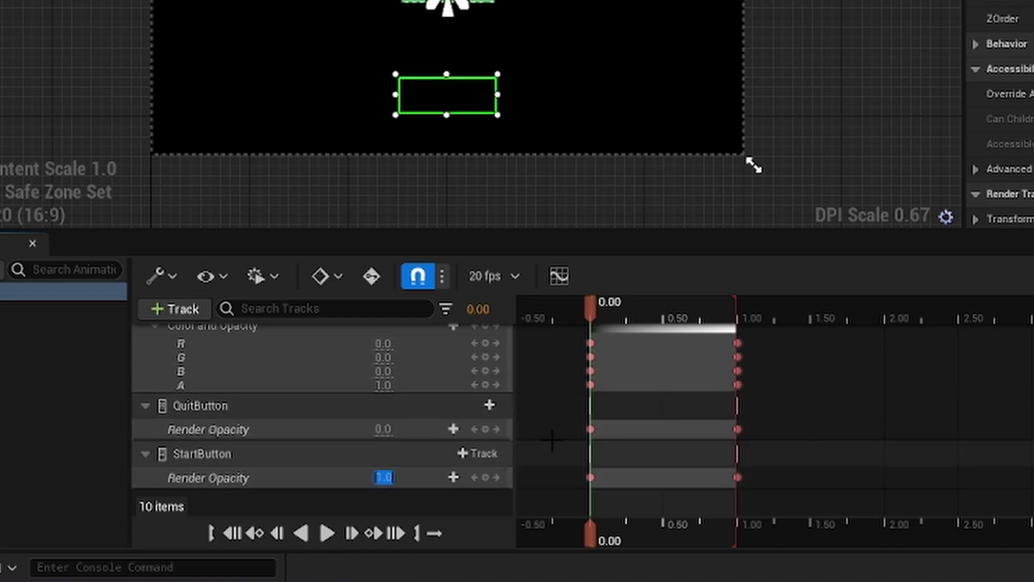
type("0")
key("Return")
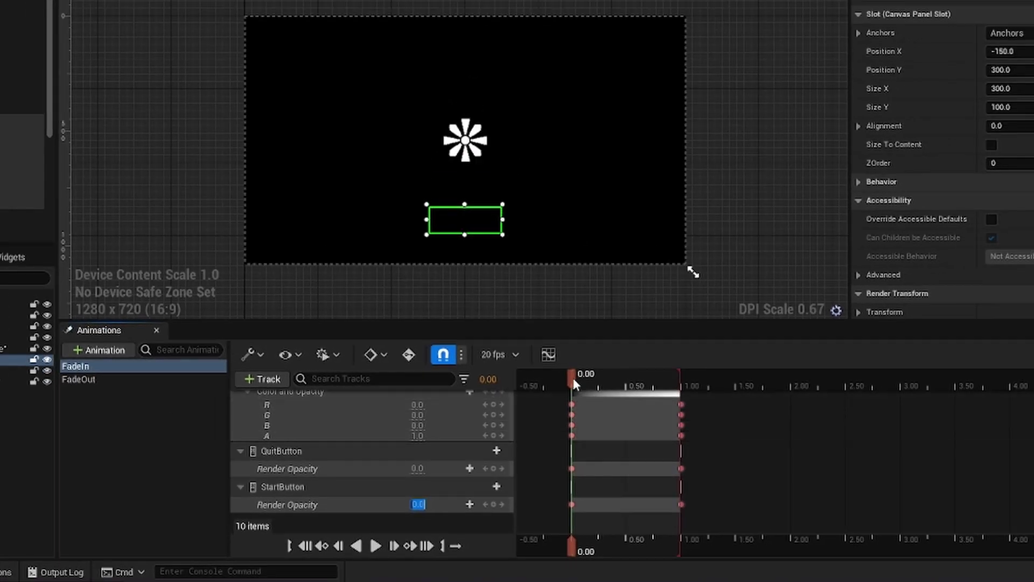
- Preview FadeIn and key the Render Opacity of QuitButton and StartButton at 0.50 seconds
key("space")
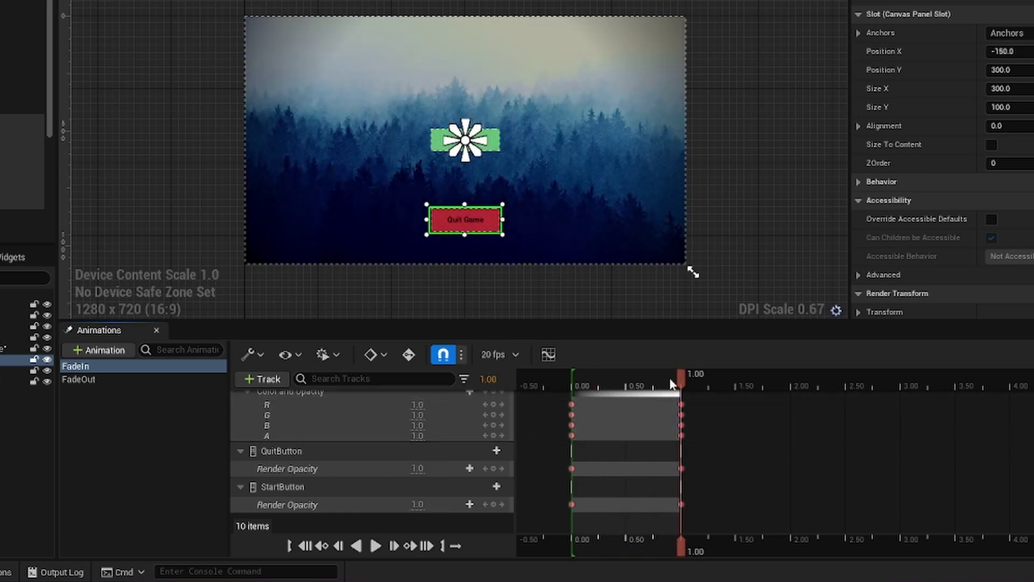
left_click_drag(670, 383, 627, 384)
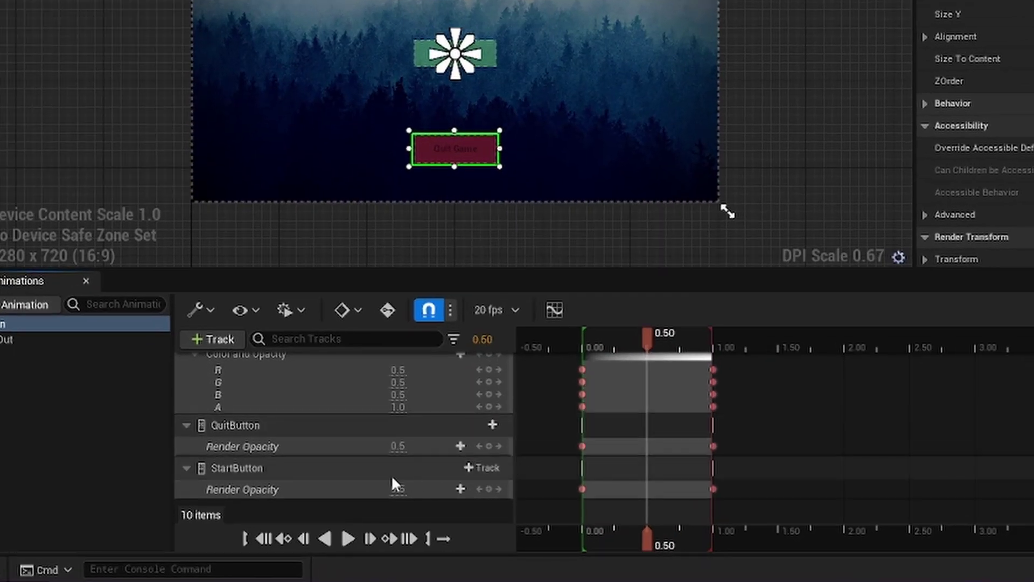
left_click(488, 446)
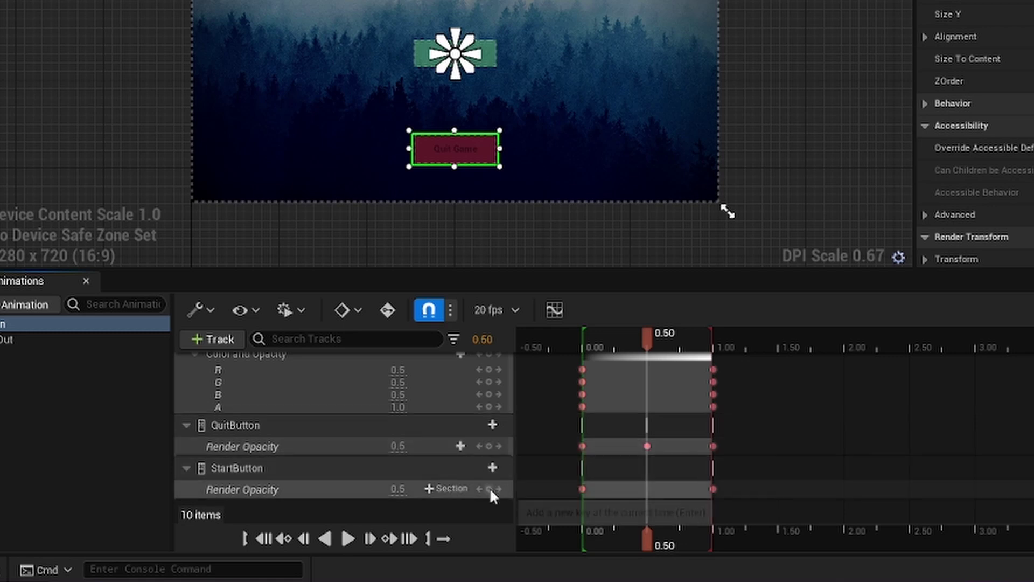
left_click(489, 489)
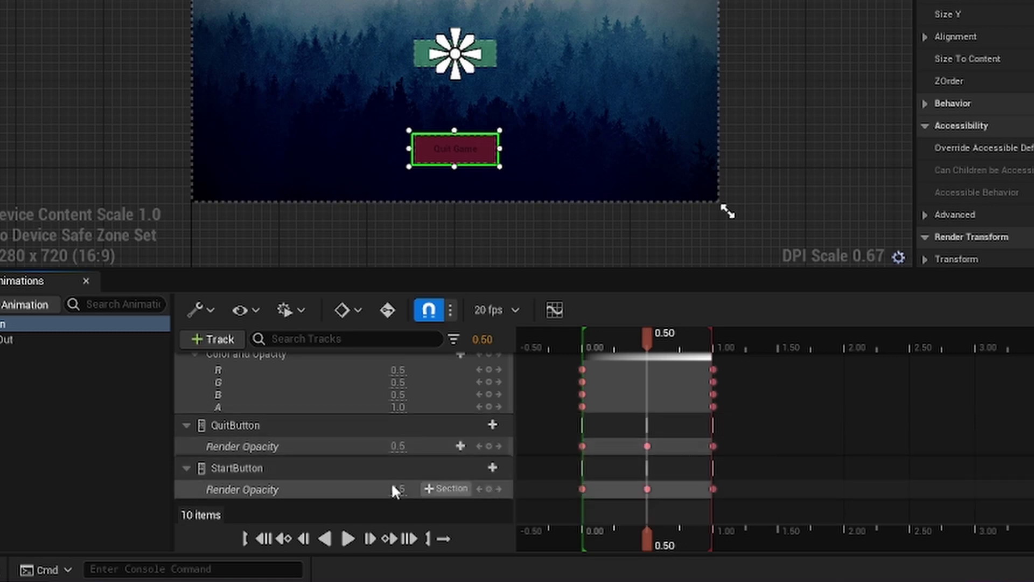
- Set the Render Opacity of QuitButton and StartButton to 0.2 at 0.50 seconds and play back FadeIn
left_click(391, 445)
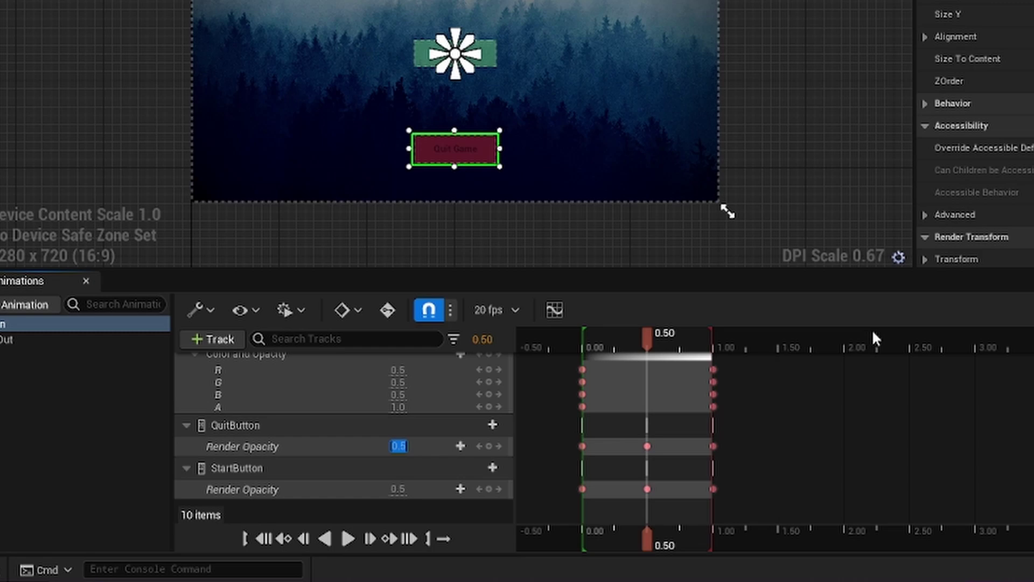
type("0.2")
key("Return")
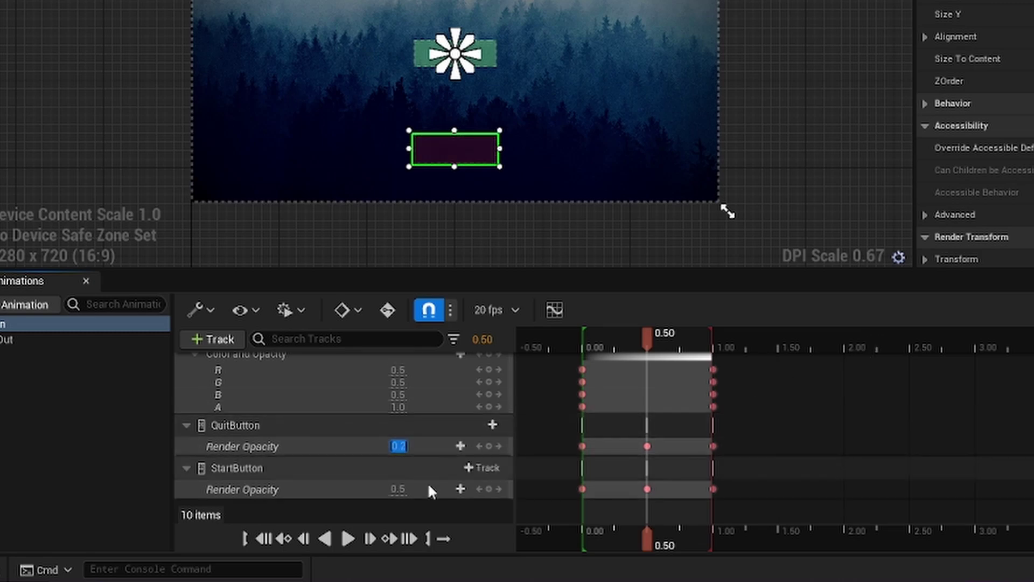
left_click(398, 489)
type("0.2")
key("Return")
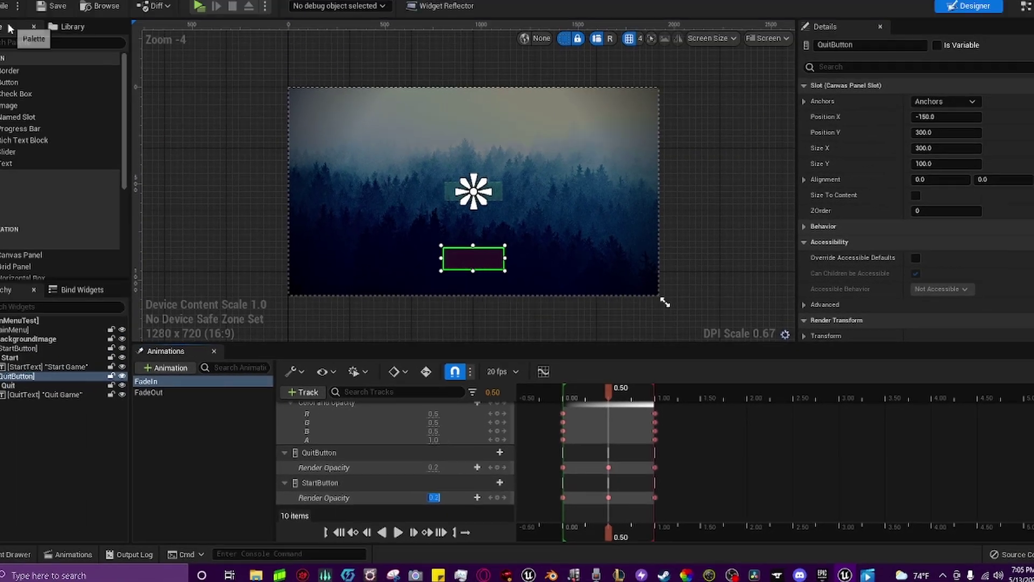
left_click(574, 341)
key("space")
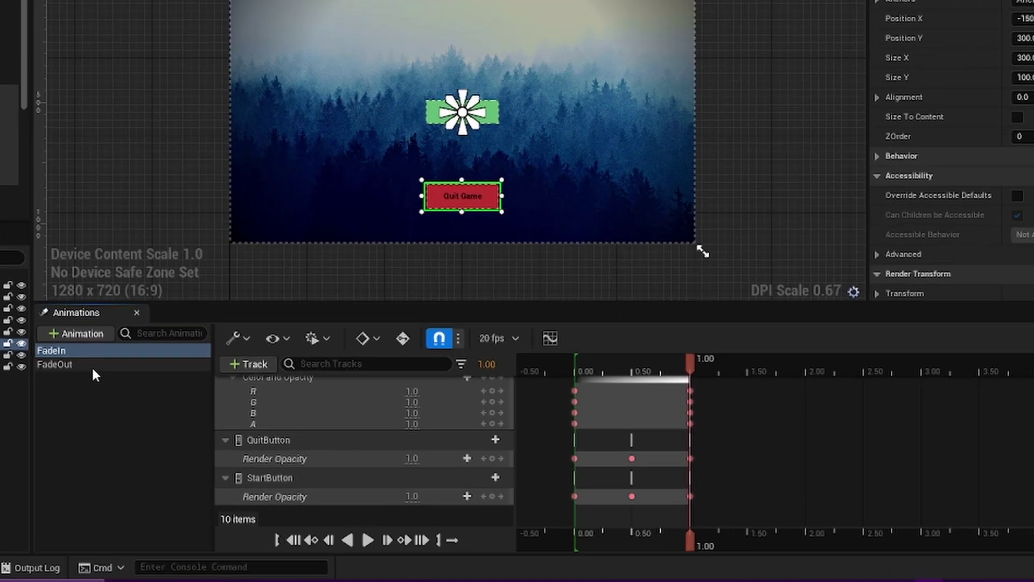
- Add tracks for BackgroundImage, StartButton and QuitButton to the FadeOut animation
left_click(92, 366)
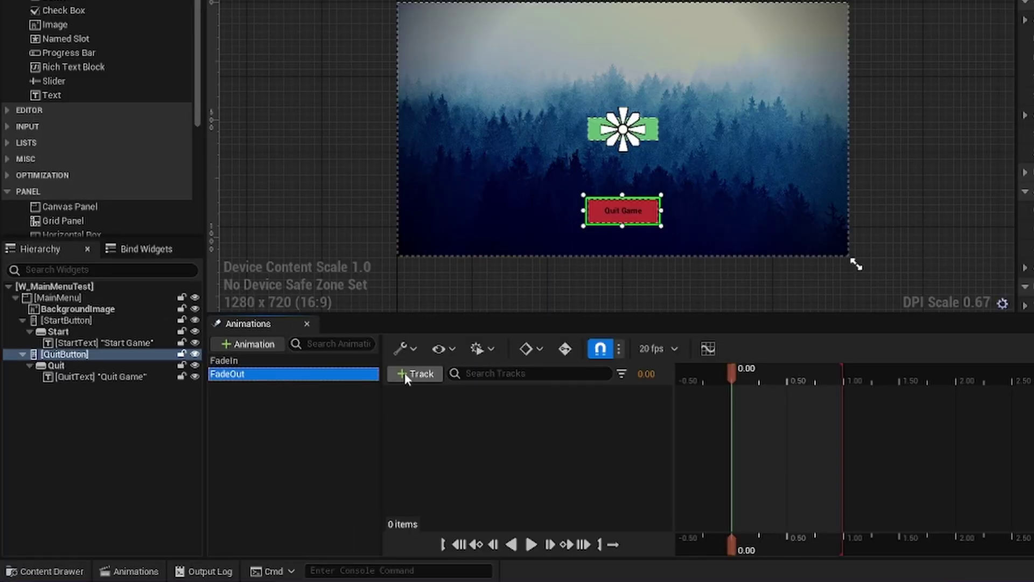
left_click(54, 309)
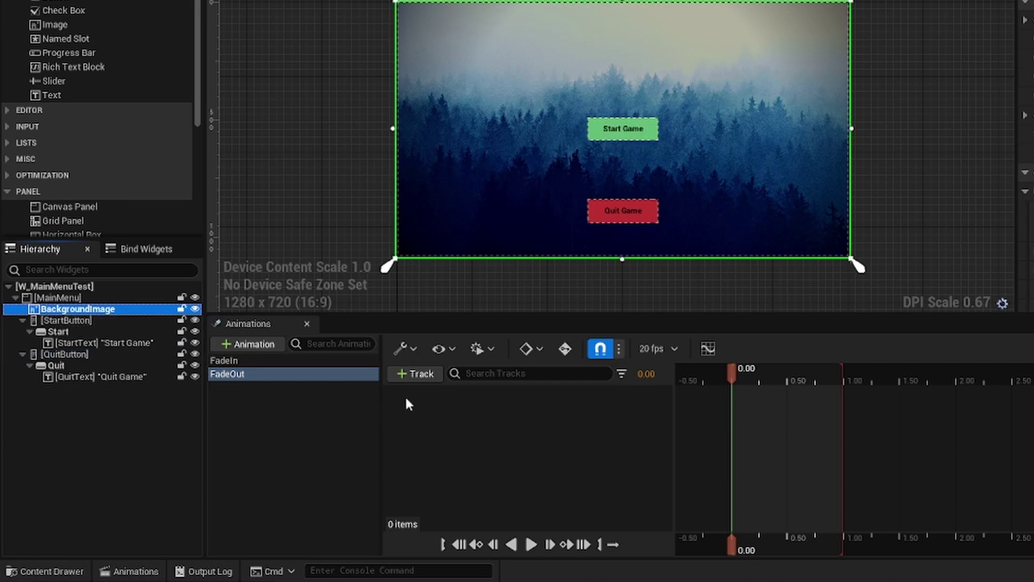
left_click(416, 373)
left_click(437, 393)
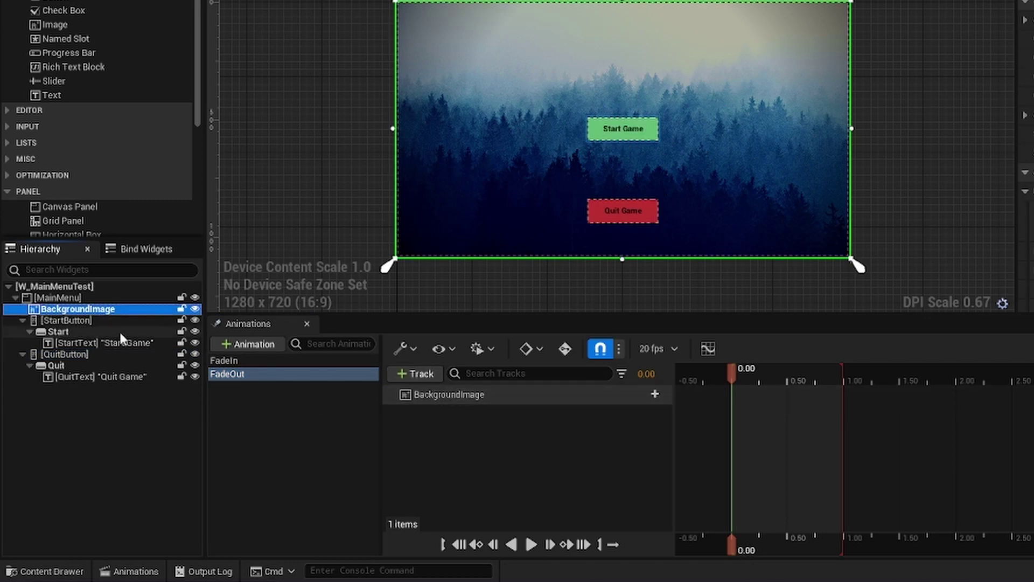
left_click(88, 326)
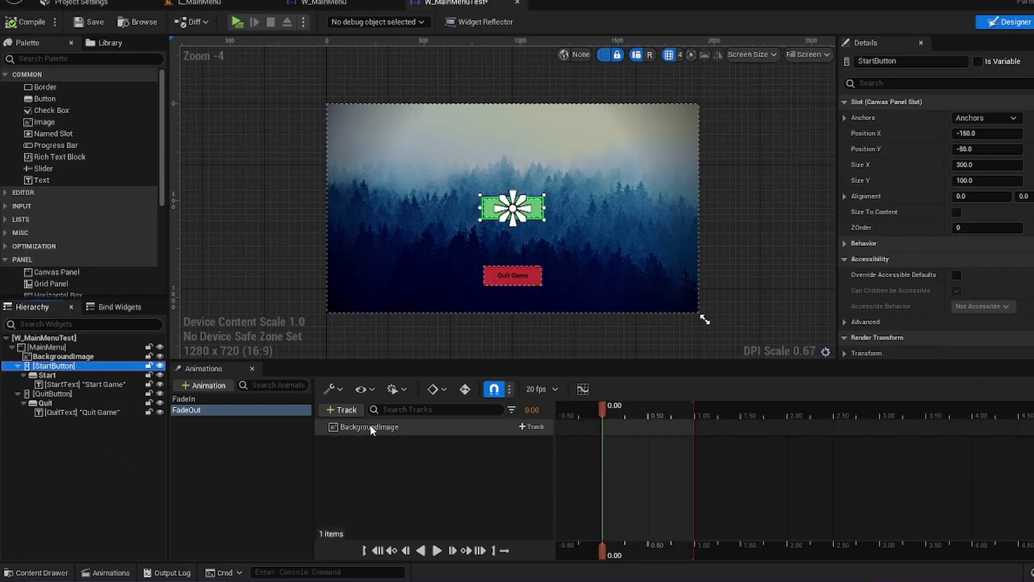
left_click(343, 409)
left_click(351, 426)
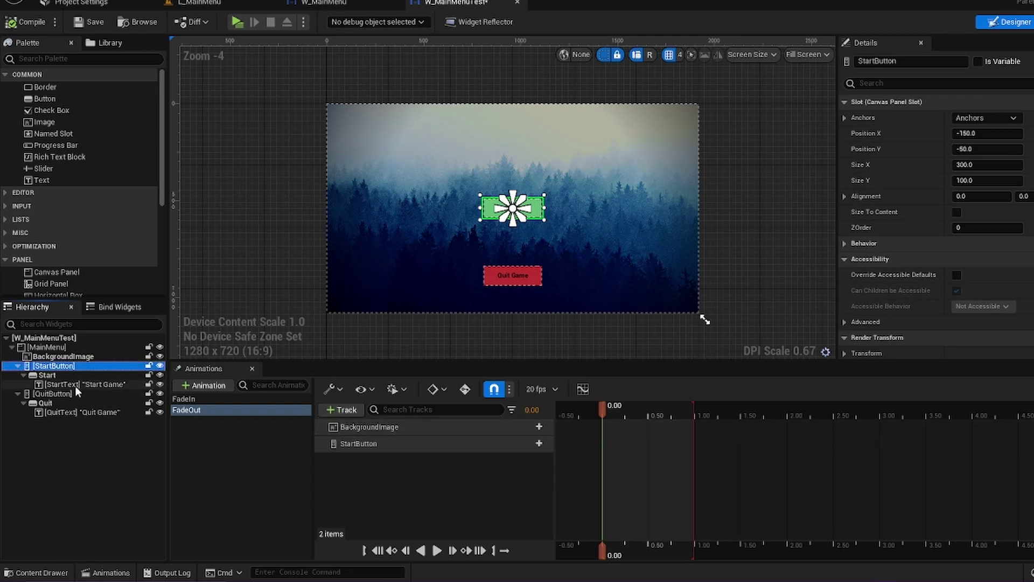
left_click(79, 393)
left_click(348, 413)
left_click(361, 425)
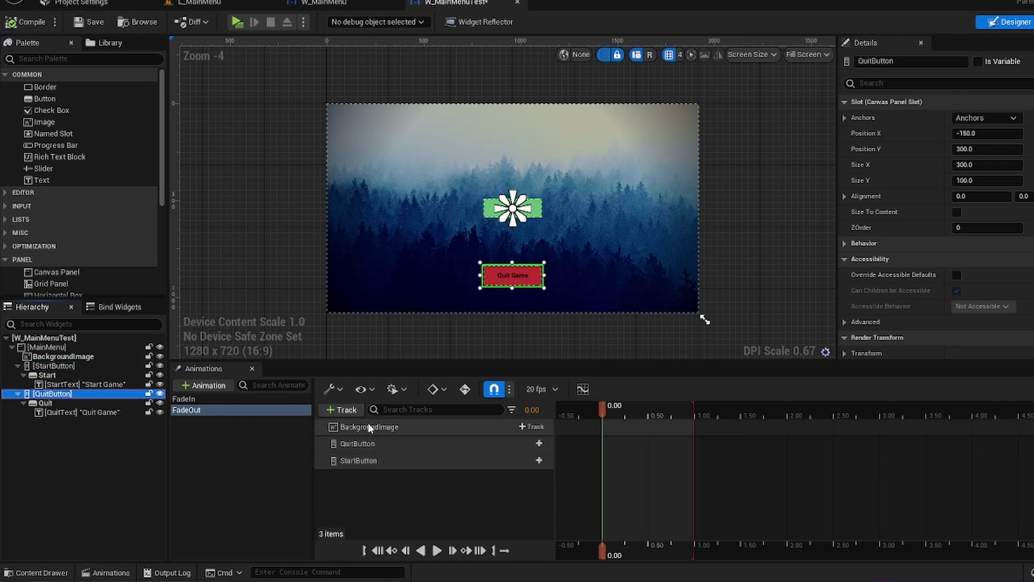
- Add a Color and Opacity track to BackgroundImage and Render Opacity tracks to QuitButton and StartButton in the FadeOut animation
left_click(538, 426)
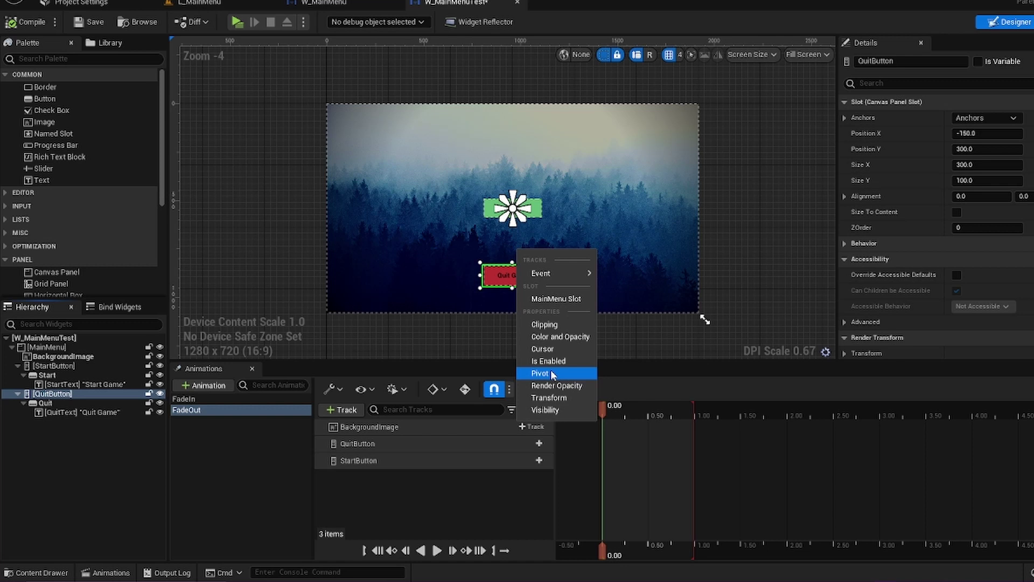
left_click(551, 336)
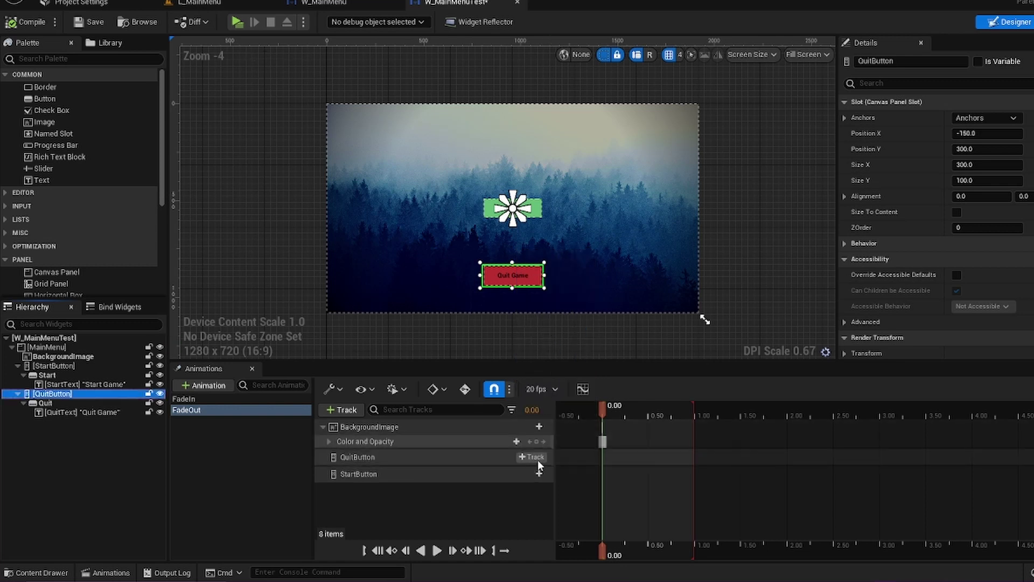
left_click(534, 457)
left_click(564, 417)
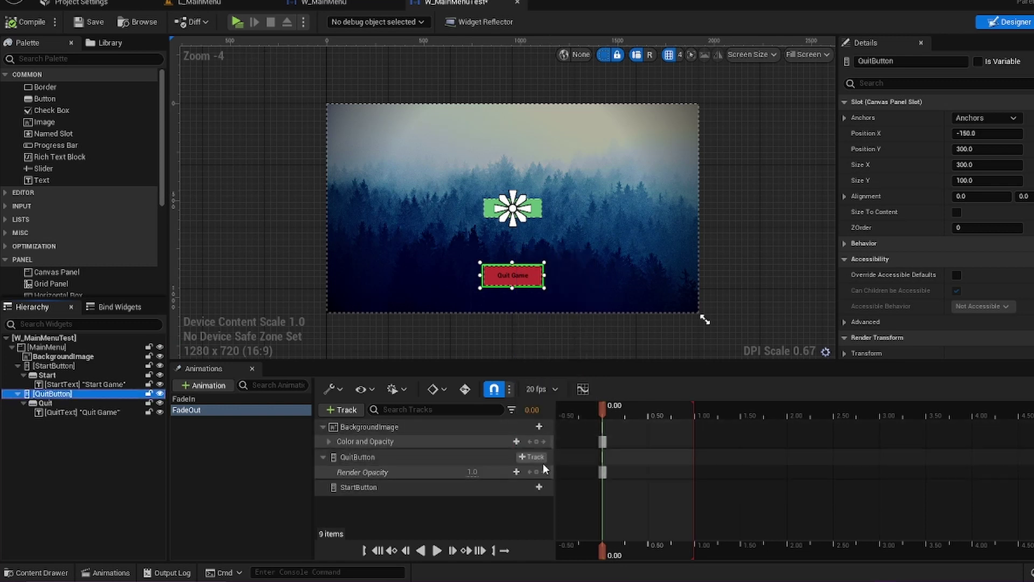
left_click(537, 488)
left_click(555, 452)
- Key BackgroundImage's Color and Opacity and both buttons' Render Opacity at 0.00 and 1.00 seconds in the FadeOut animation
left_click_drag(602, 410, 698, 407)
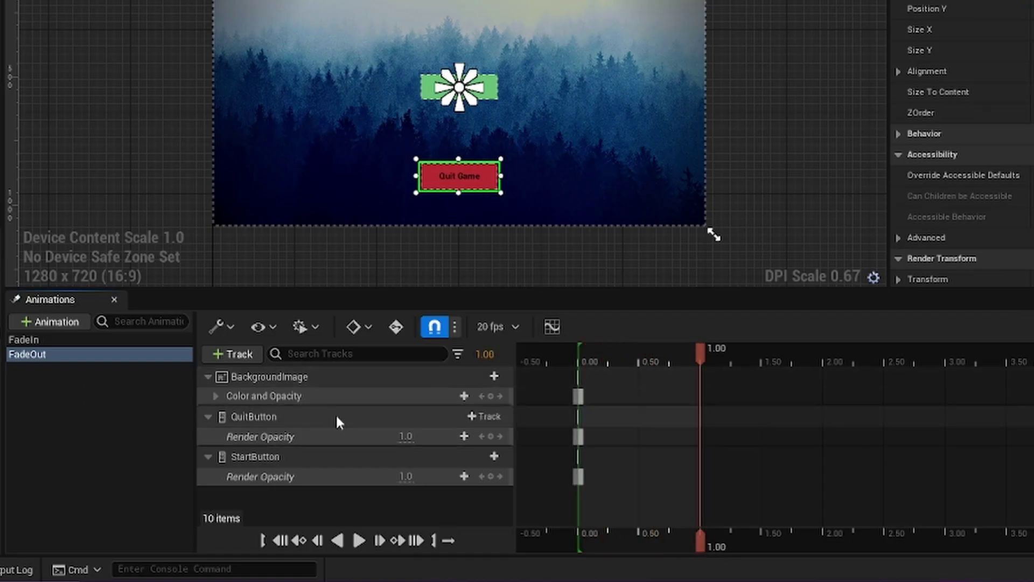
left_click(492, 397)
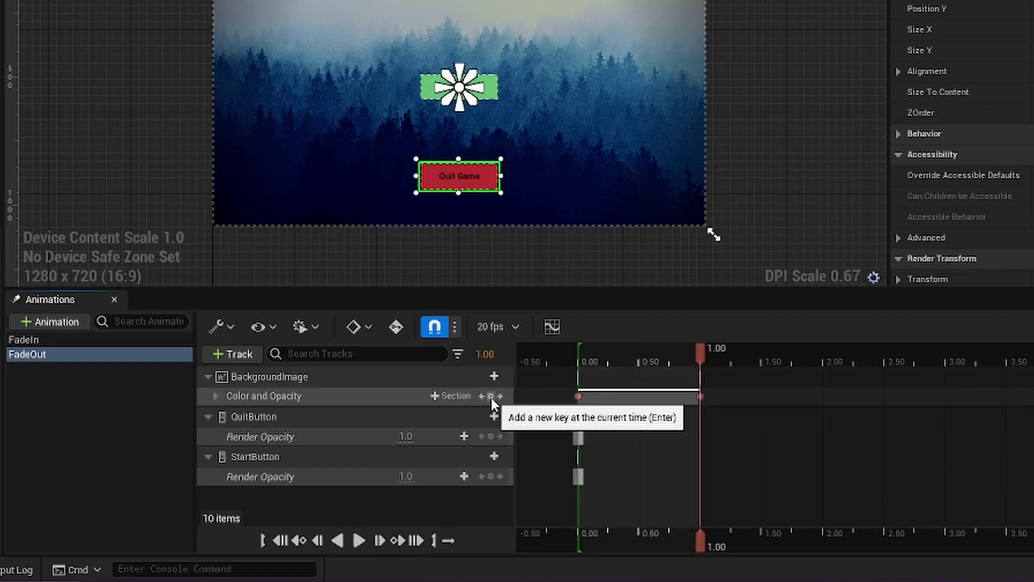
left_click(491, 437)
left_click(491, 476)
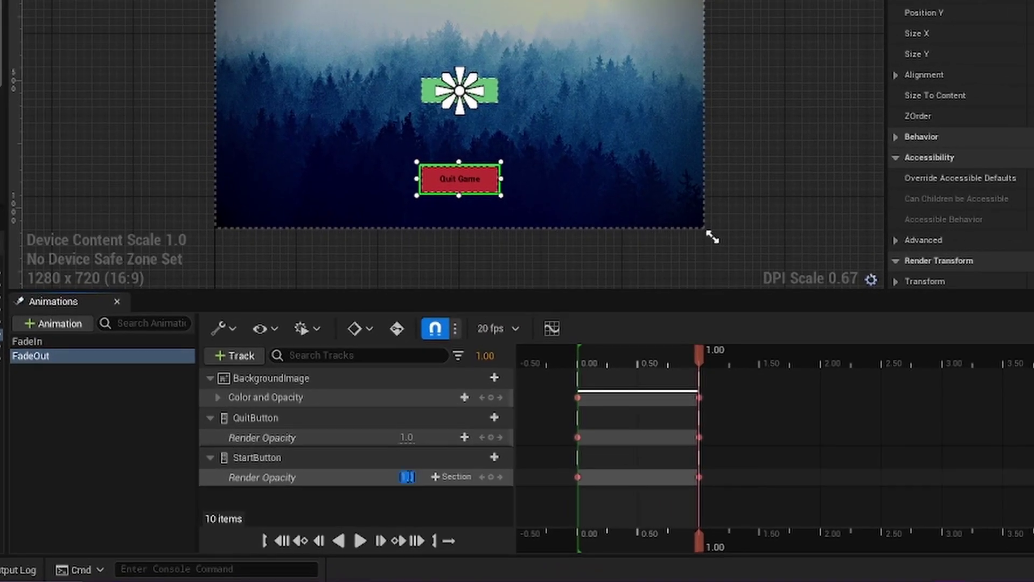
- Set the Render Opacity of StartButton and QuitButton to 0 at 1.00 seconds in the FadeOut animation
type("0")
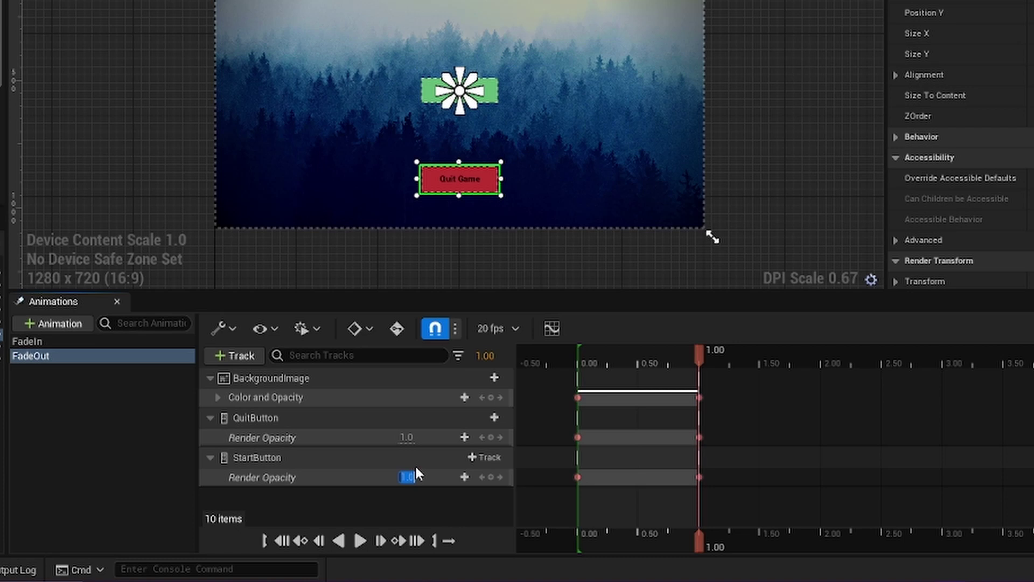
key("Return")
type("0")
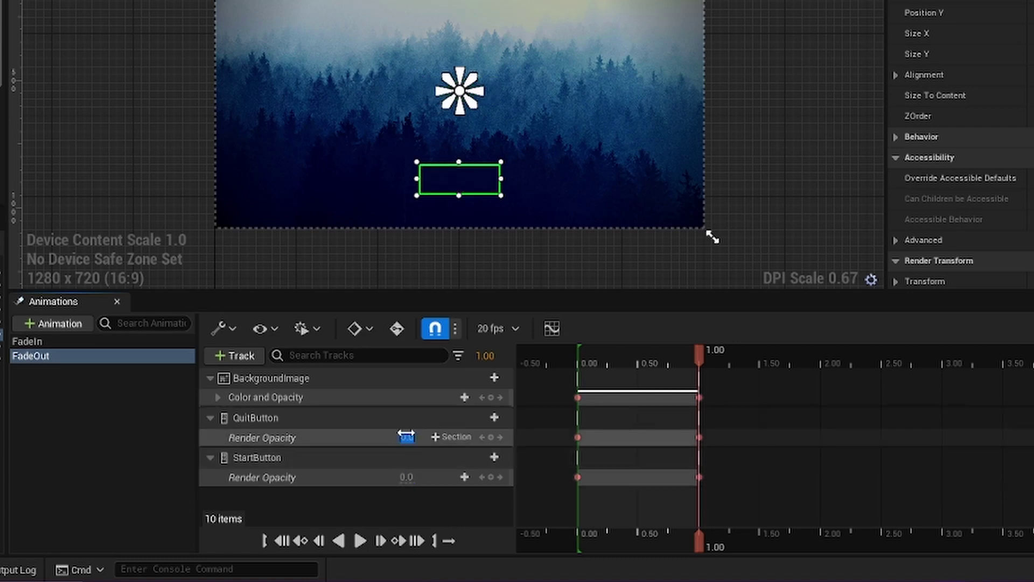
- Set BackgroundImage's R, G and B color values to 0 at 1.00 seconds in the FadeOut animation
left_click(216, 398)
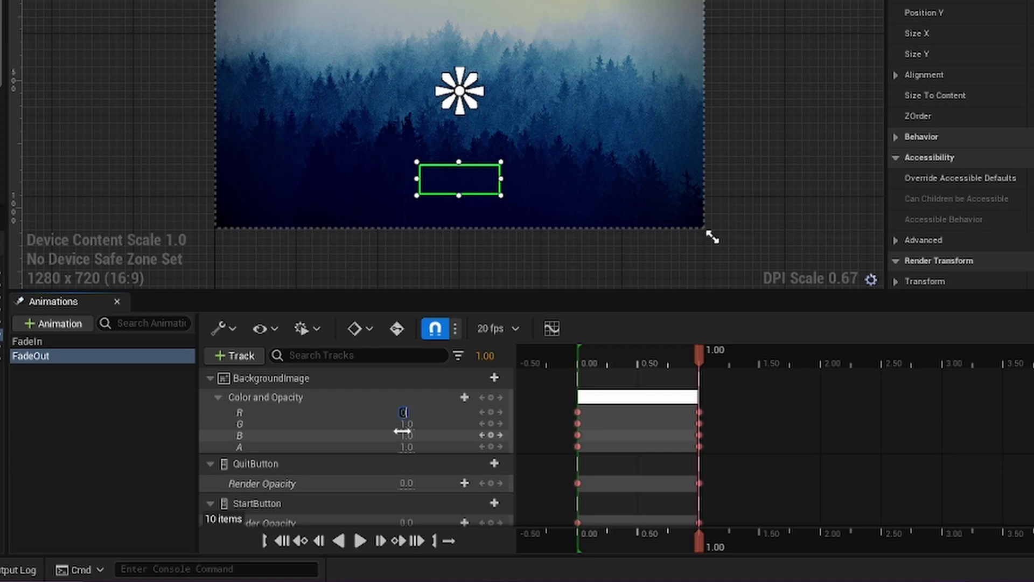
key("Return")
key("Tab")
type("0")
key("Return")
key("Tab")
type("0")
key("Return")
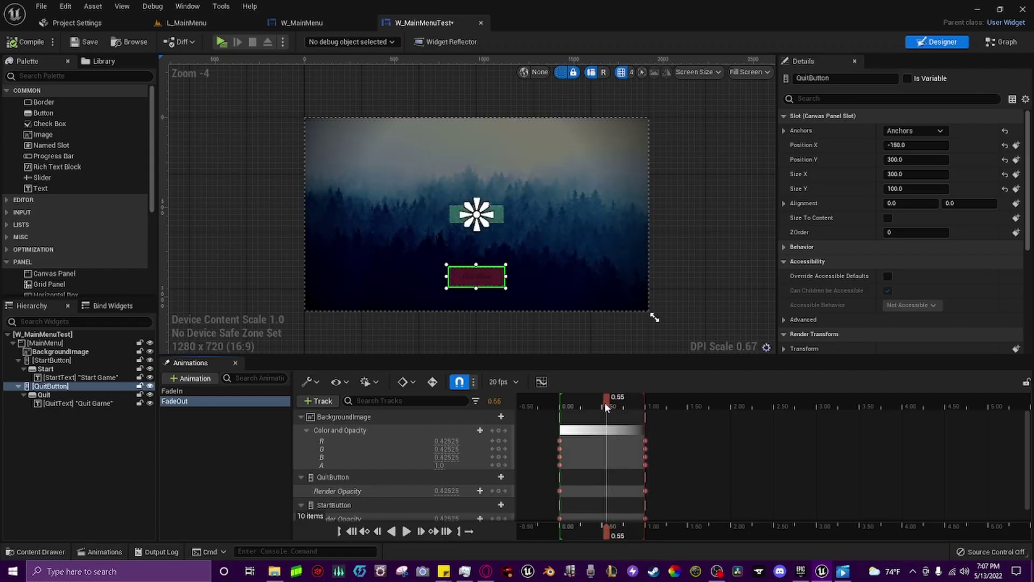
- Set the Render Opacity of QuitButton and StartButton to 0.2 at 0.50 seconds in the FadeOut animation
left_click(639, 357)
scroll(470, 467, "down", 1)
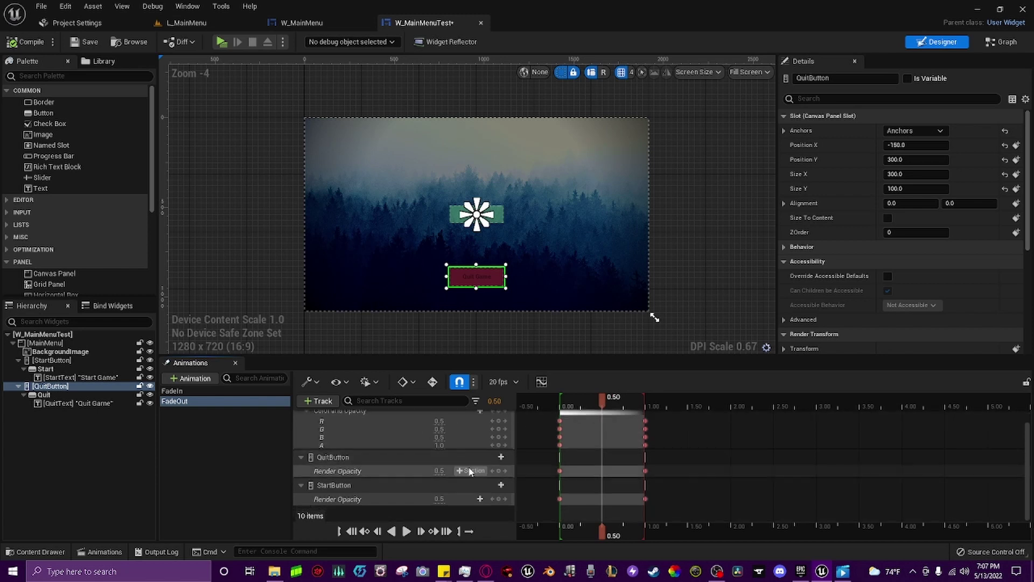
left_click(439, 471)
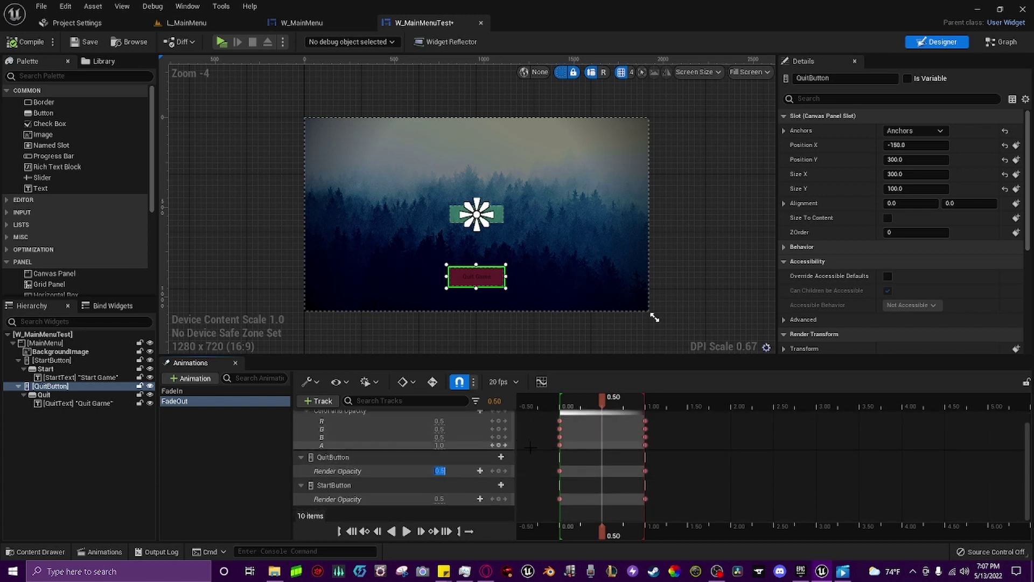
type("0.2")
key("Return")
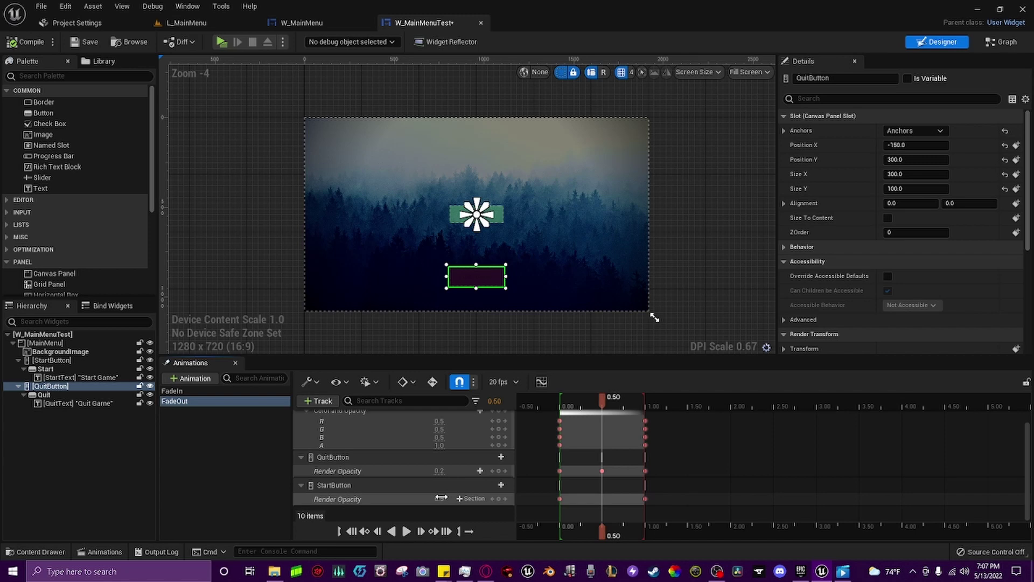
type("0.2")
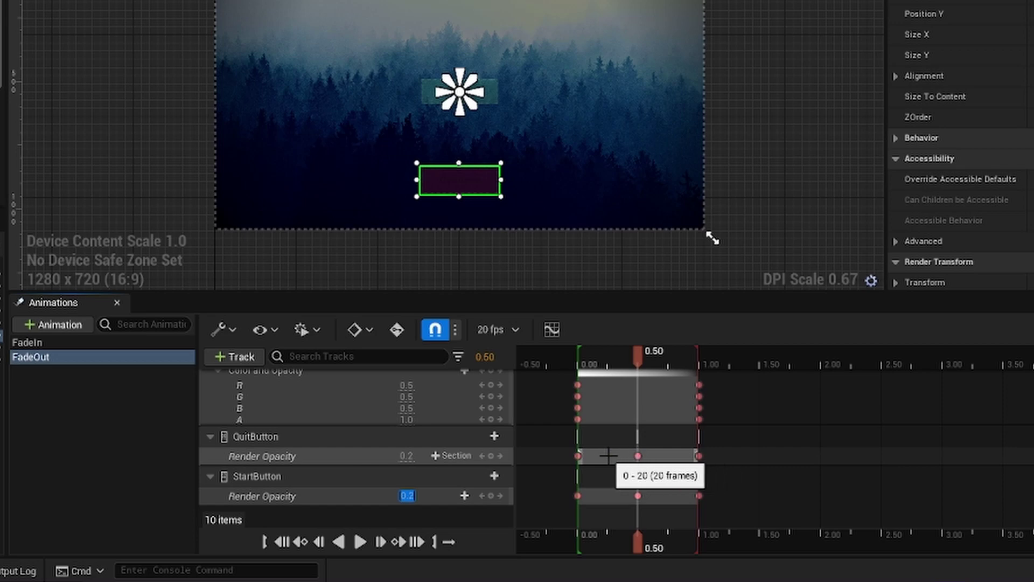
- Play the FadeOut animation to preview how the background and both buttons fade
left_click_drag(638, 456, 630, 456)
key("space")
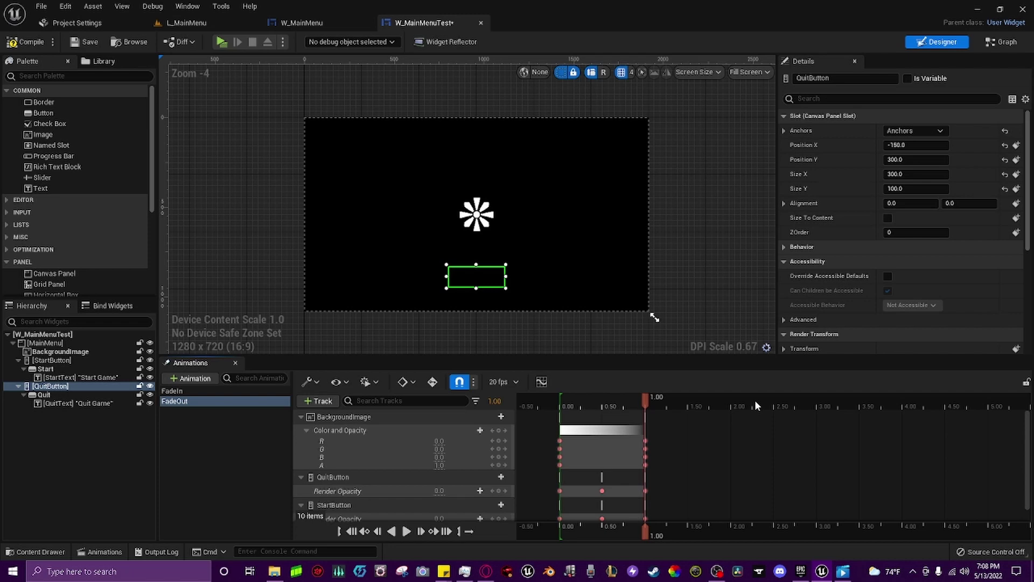
left_click(230, 399)
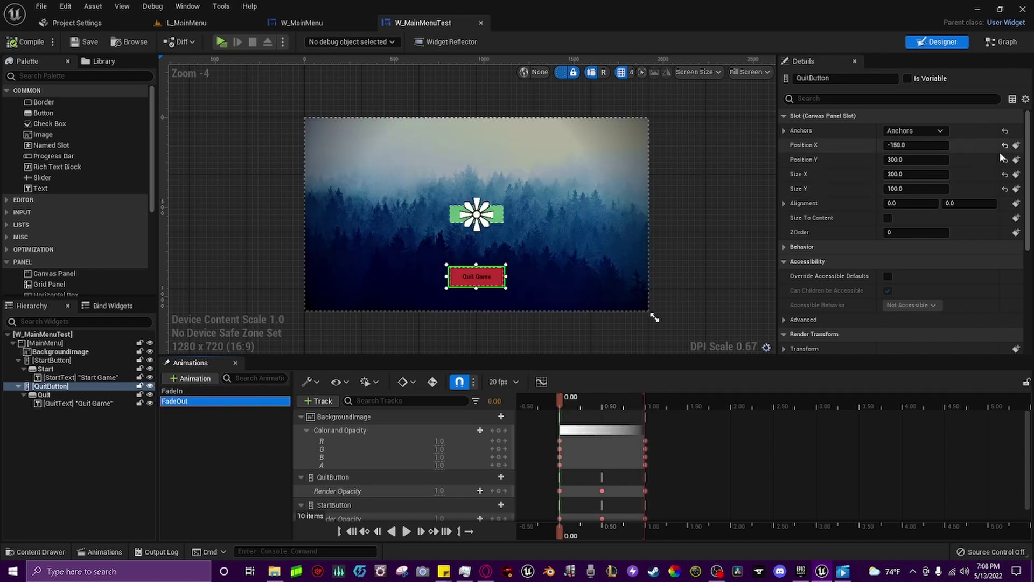
- Open the widget's Event Graph and move the Open Level, input mode, player controller and Quit Game nodes away from the On Clicked events
left_click(1003, 43)
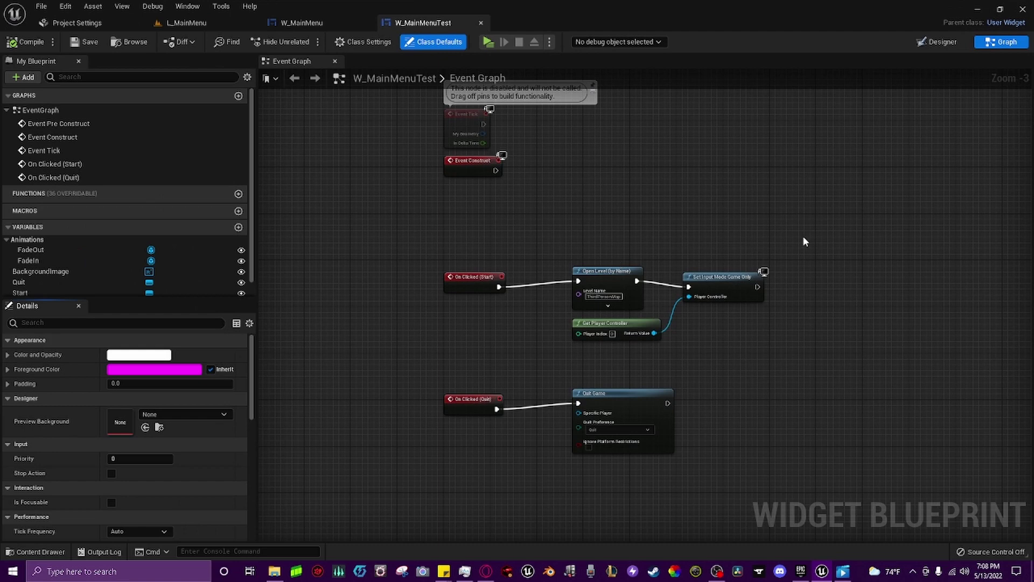
right_click_drag(690, 355, 480, 355)
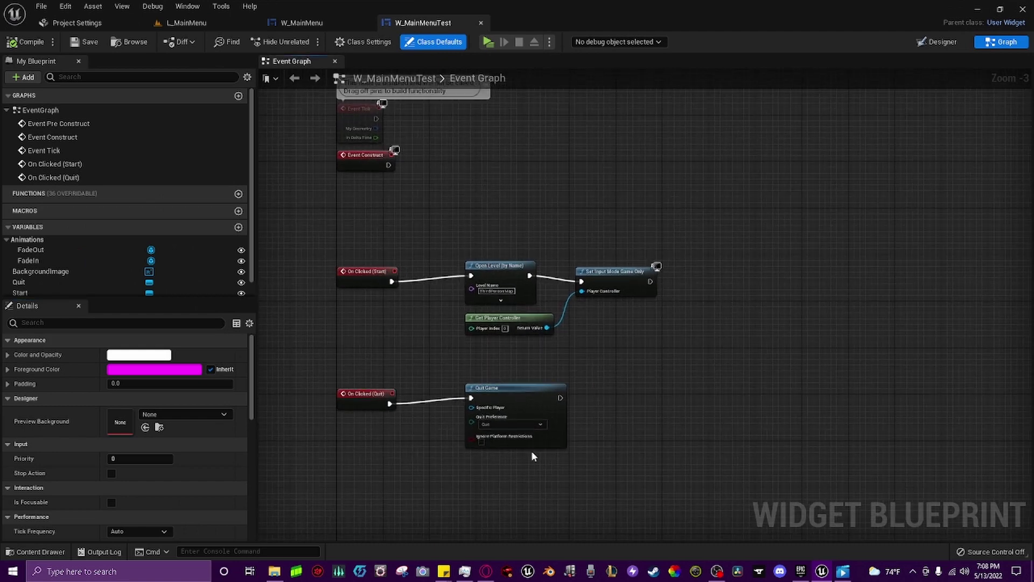
left_click_drag(458, 253, 729, 471)
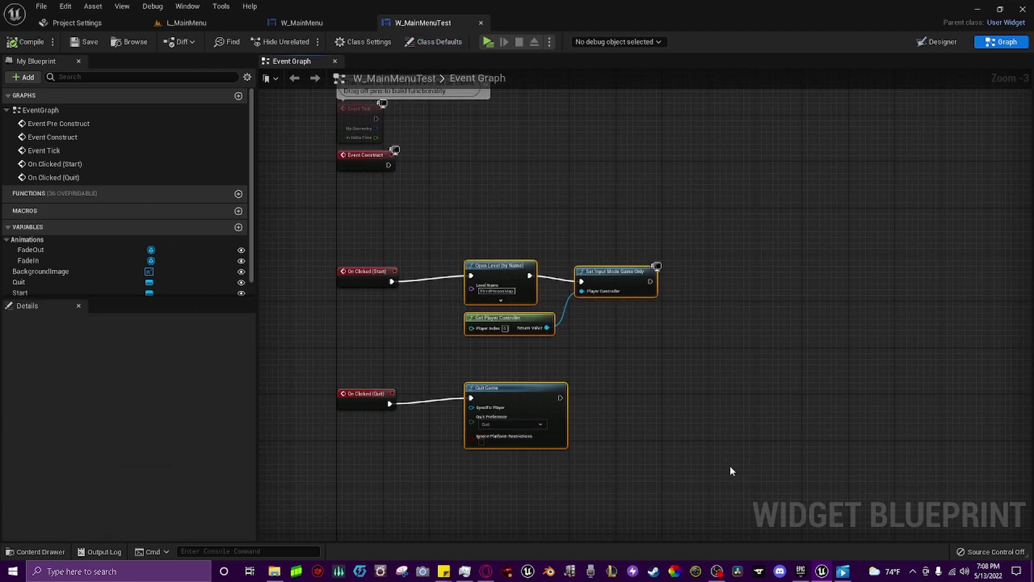
left_click_drag(505, 274, 756, 275)
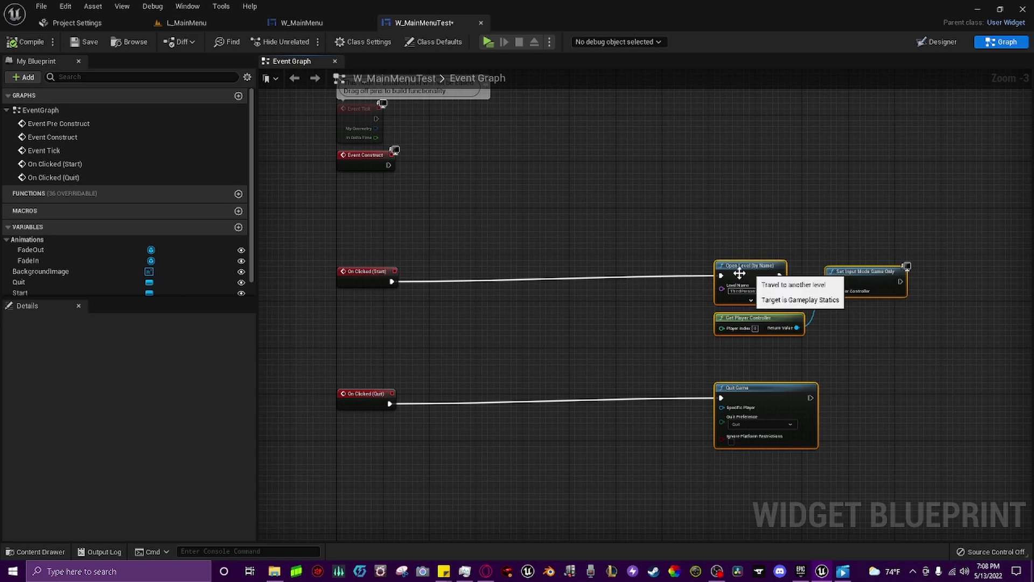
right_click_drag(576, 250, 630, 233)
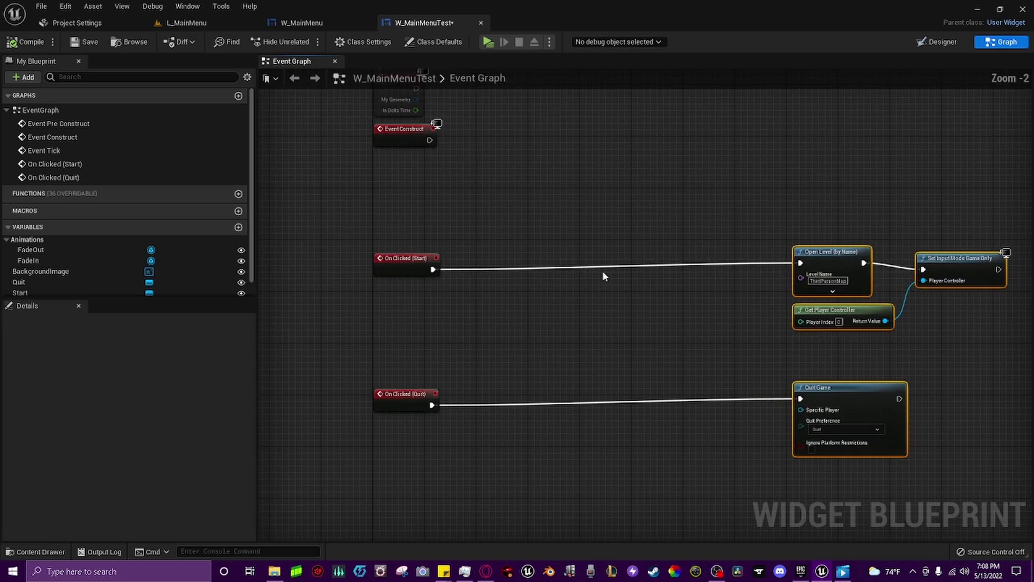
scroll(605, 276, "up", 1)
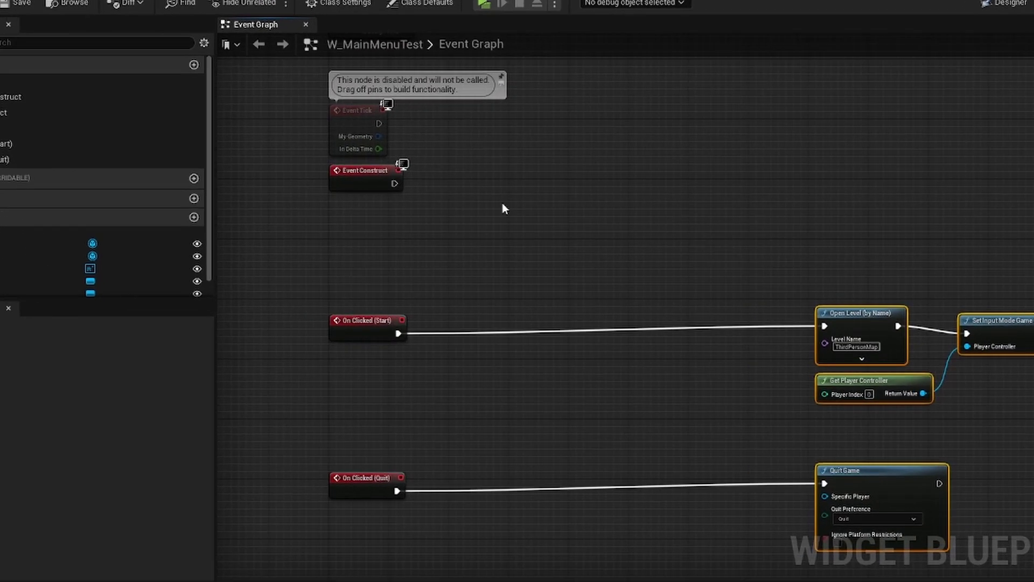
- Add a Play Animation node and place it beside Event Construct
right_click(504, 215)
type("play anima")
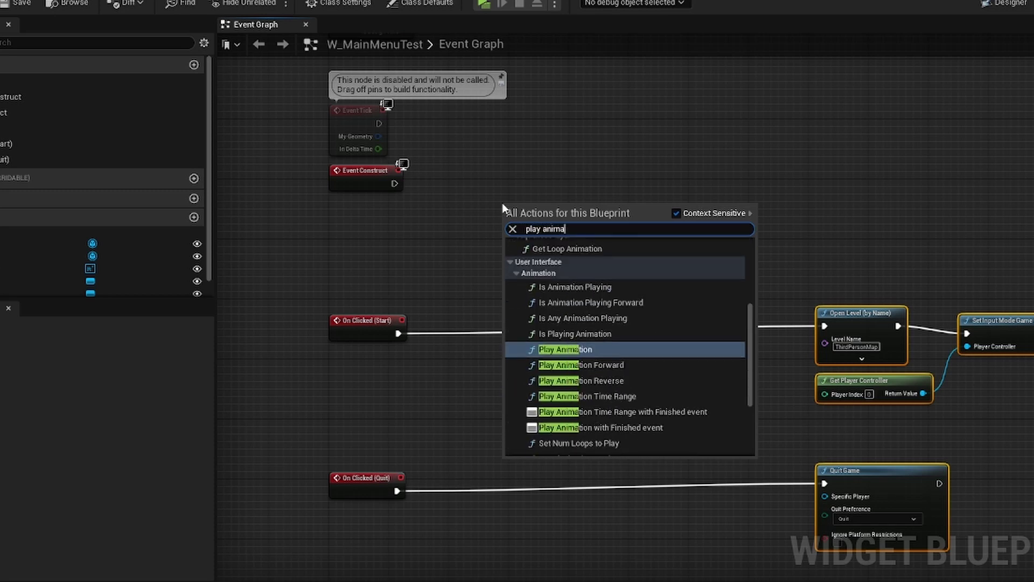
key("Return")
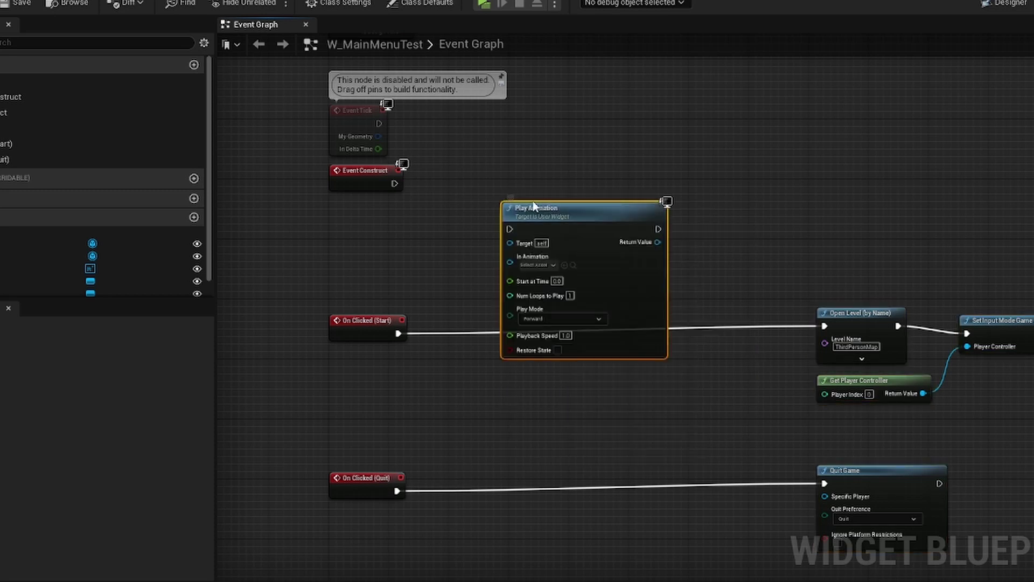
left_click_drag(561, 207, 561, 162)
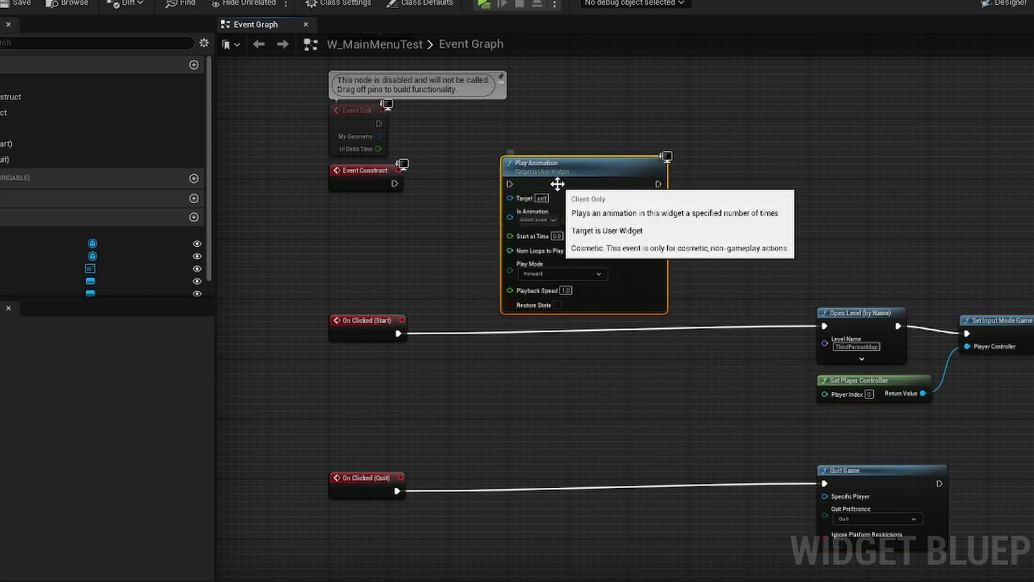
- Duplicate the Play Animation node twice and place the copies beside On Clicked (Start) and On Clicked (Quit)
key("ctrl+d")
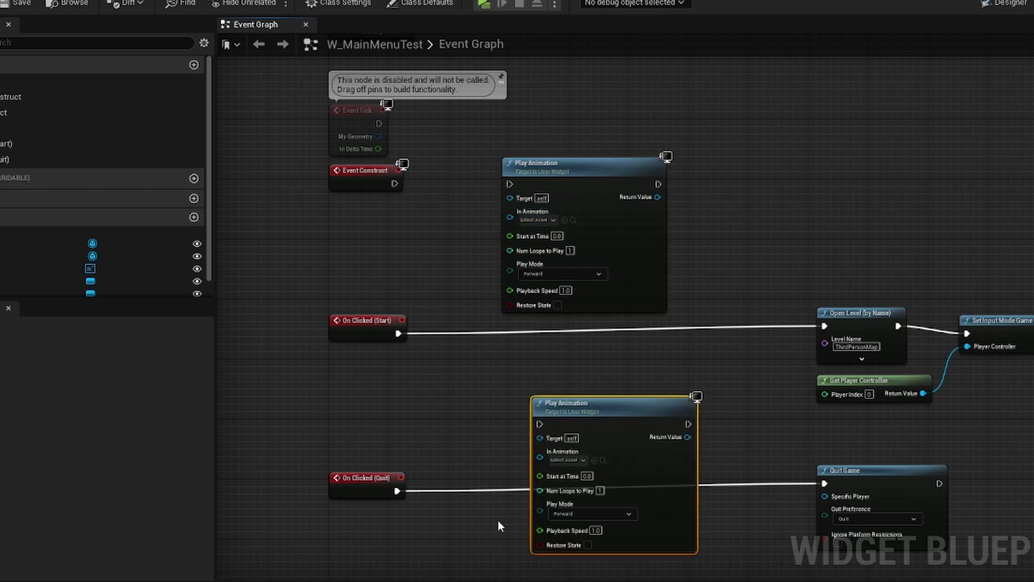
key("ctrl+d")
left_click_drag(602, 397, 572, 317)
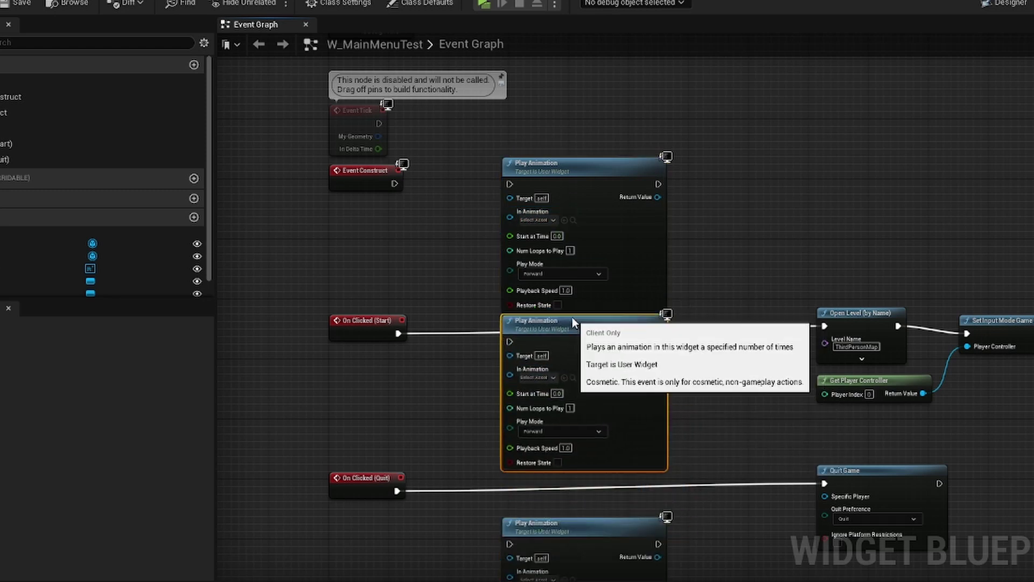
left_click_drag(600, 529, 594, 482)
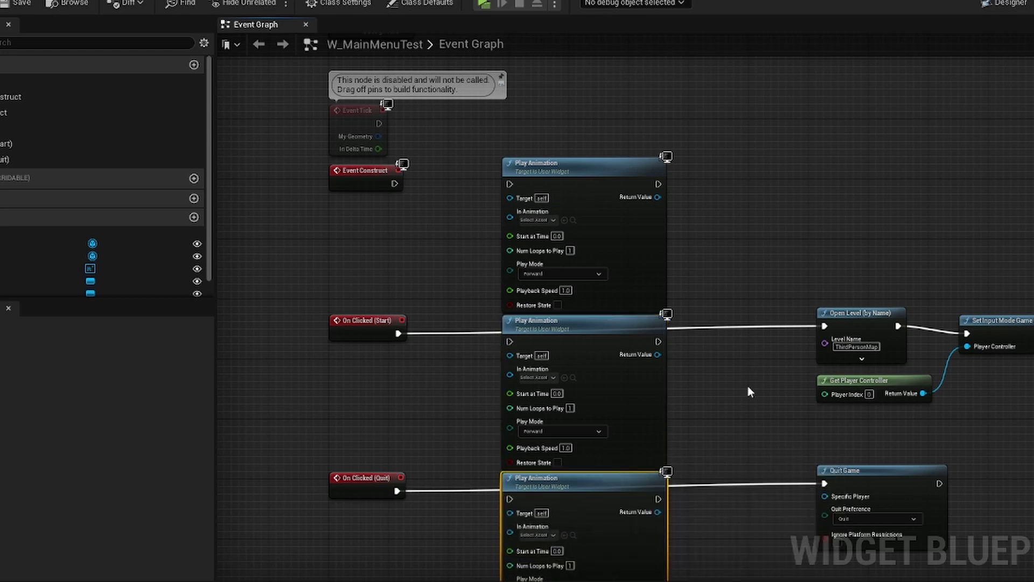
- Connect On Clicked (Start) to its Play Animation node and add a Delay node after it
right_click_drag(748, 387, 758, 310)
left_click_drag(424, 255, 530, 260)
left_click_drag(674, 262, 725, 252)
type("delay")
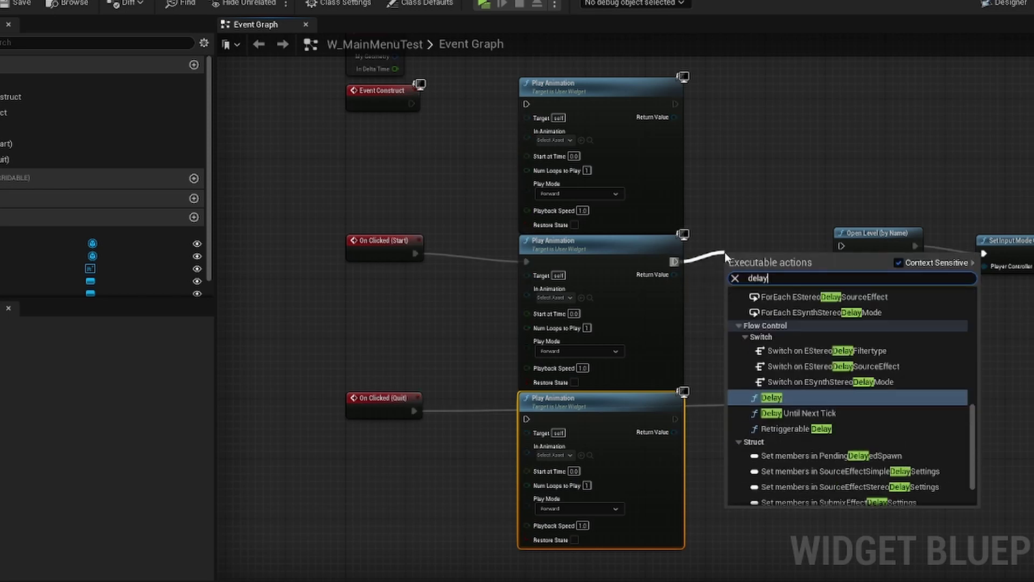
key("Return")
- Copy the Delay node to before Quit Game, wire both click chains through their nodes, and set both durations to 0.9
key("ctrl+c")
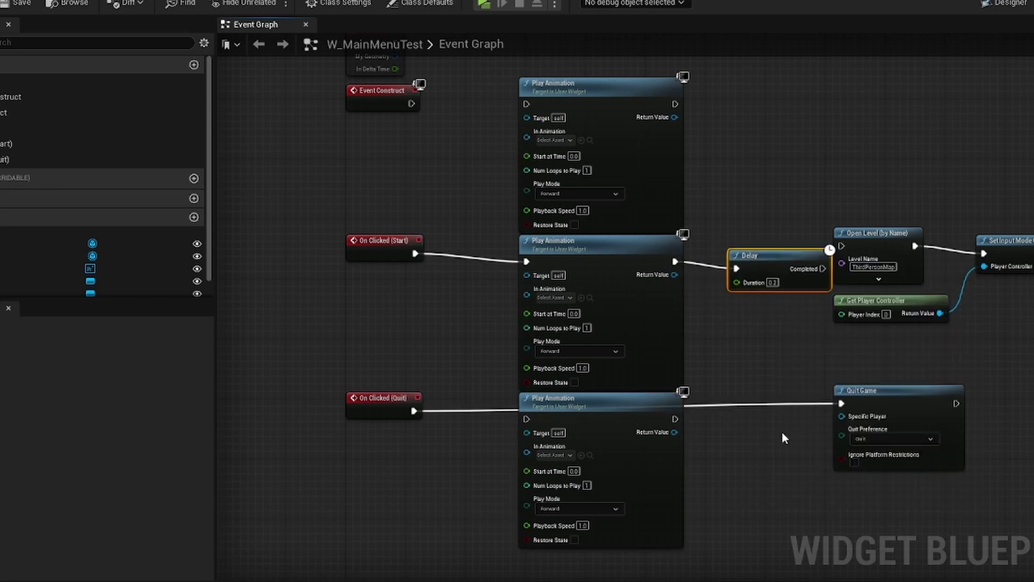
key("ctrl+v")
left_click_drag(791, 443, 758, 399)
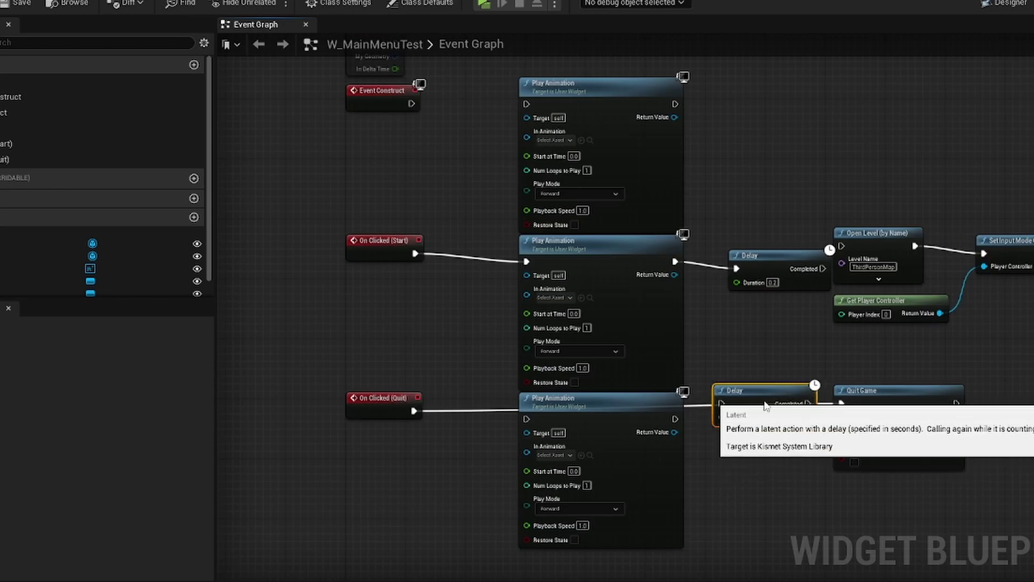
scroll(687, 418, "up", 2)
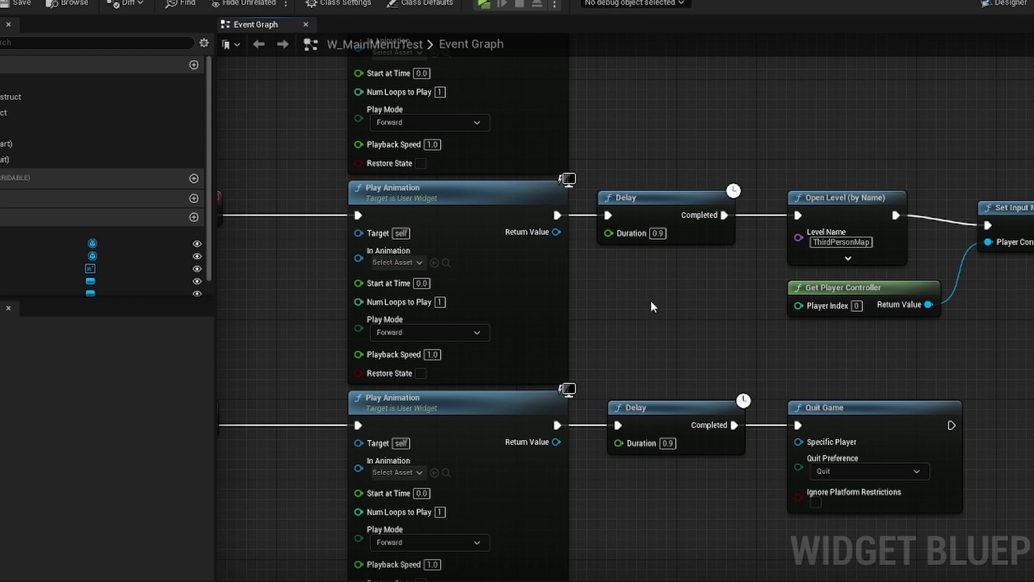
- Connect Event Construct's execution output to the uppermost Play Animation node
right_click_drag(670, 282, 959, 282)
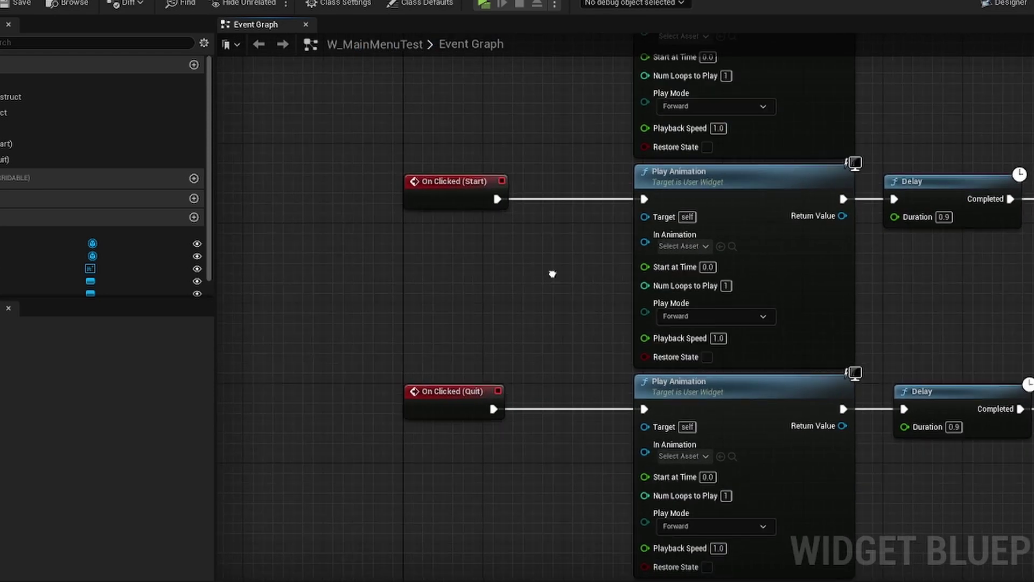
right_click_drag(876, 253, 806, 324)
scroll(822, 325, "down", 1)
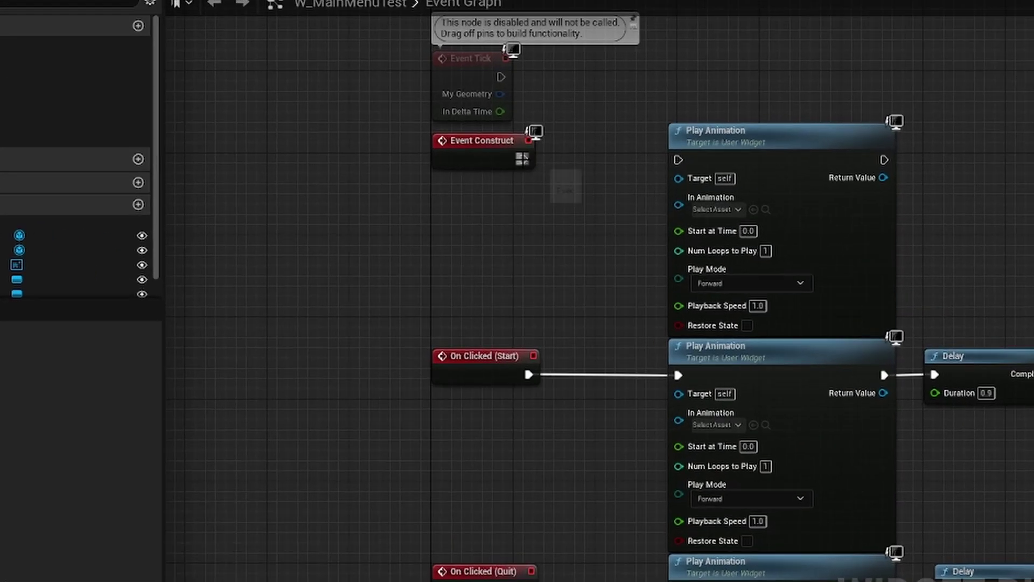
left_click_drag(521, 194, 638, 197)
left_click_drag(681, 162, 681, 160)
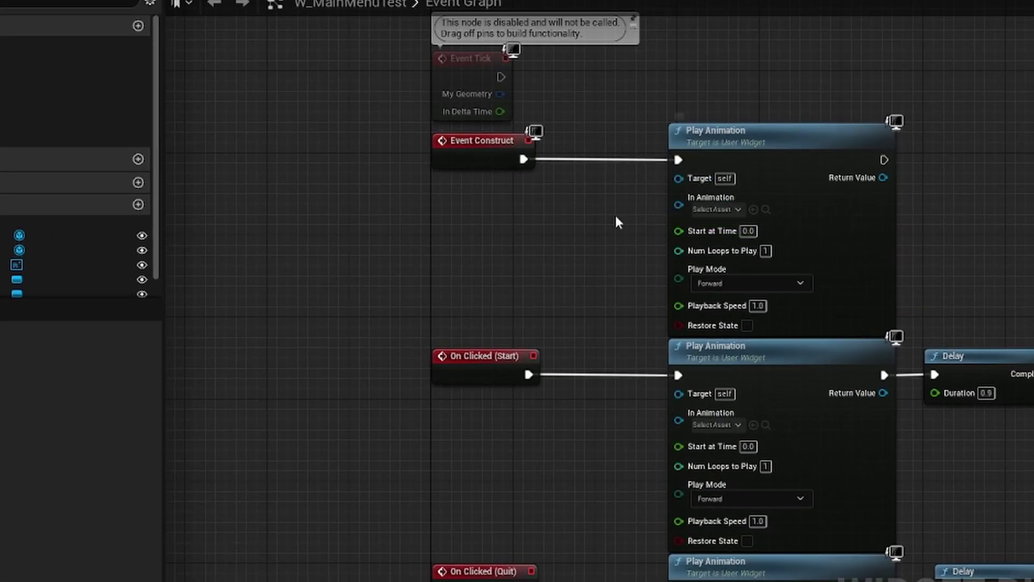
- Assign FadeIn to Event Construct's Play Animation node and FadeOut to the Play Animation nodes of both On Clicked events
mouse_move(510, 169)
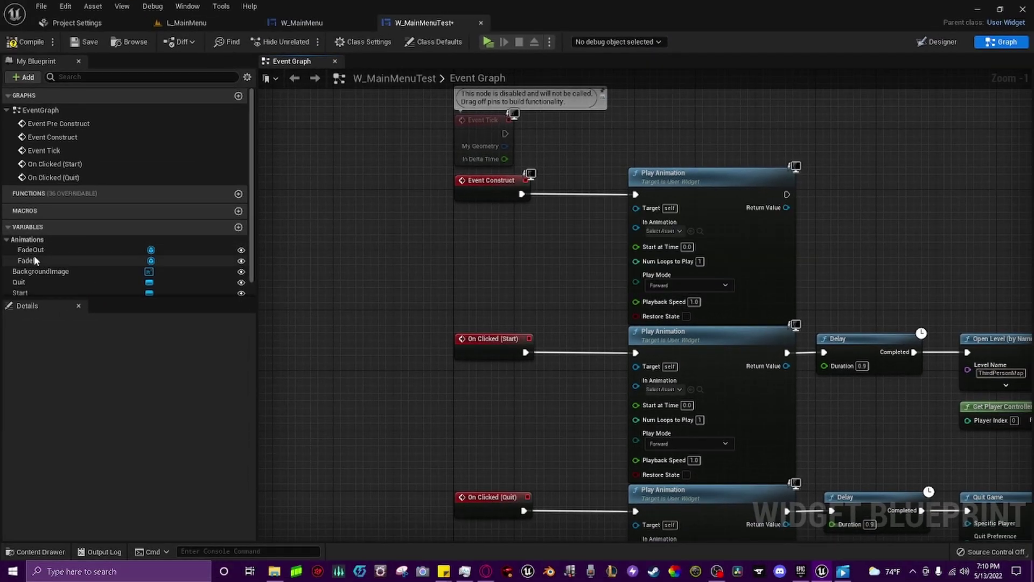
left_click_drag(41, 259, 639, 223)
right_click_drag(568, 294, 525, 160)
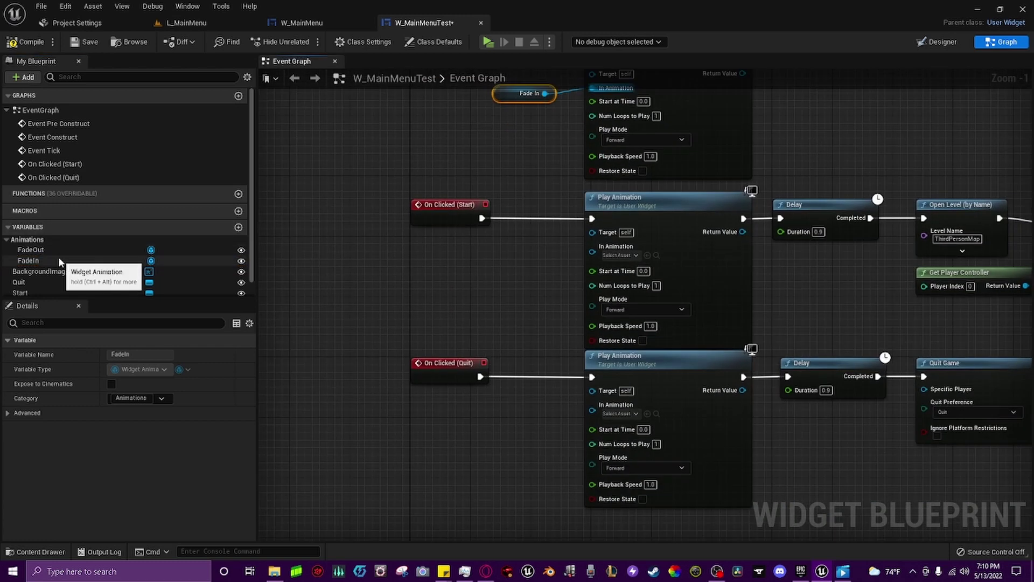
left_click_drag(58, 250, 589, 255)
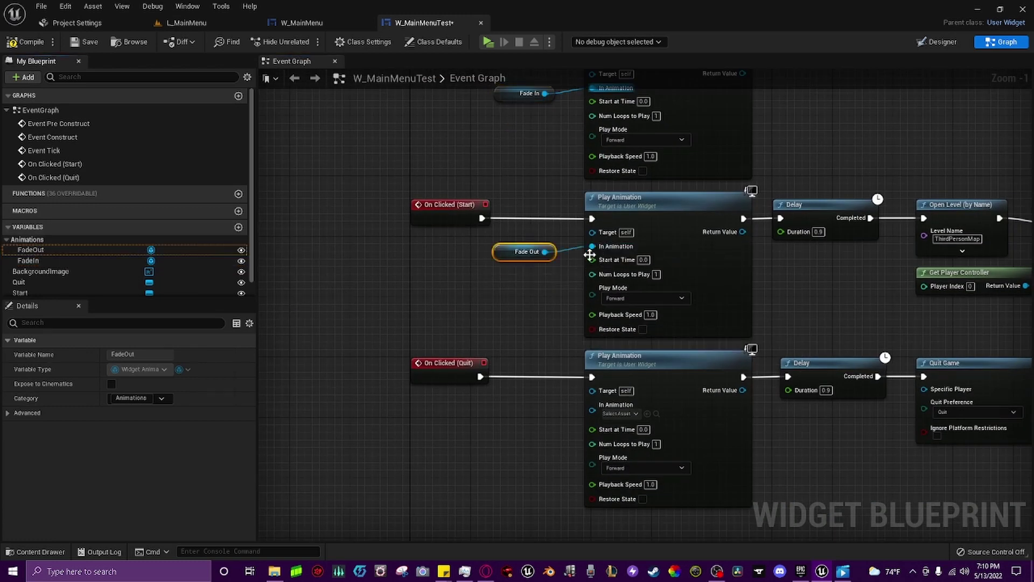
left_click_drag(59, 251, 591, 412)
right_click_drag(470, 285, 357, 302)
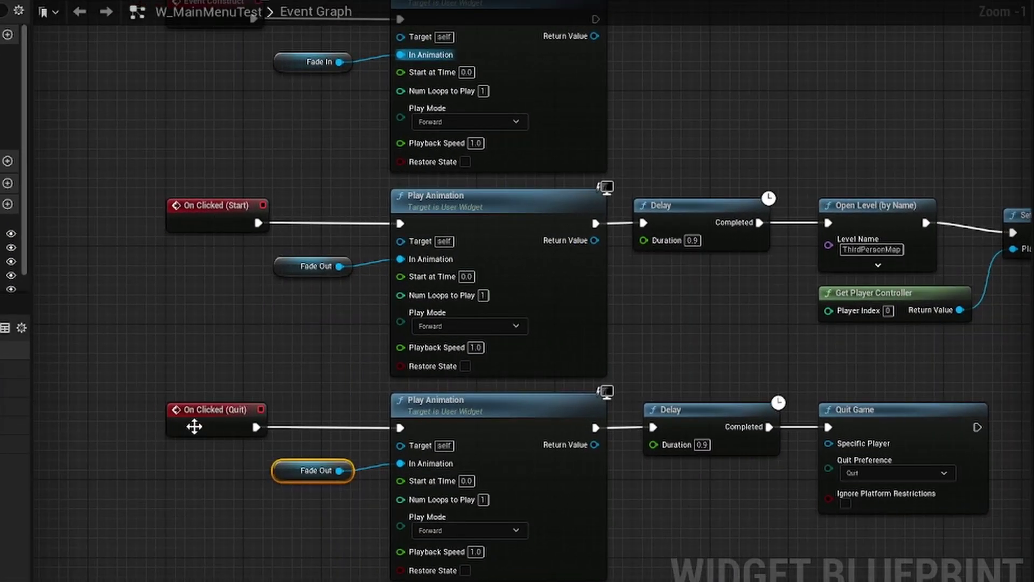
right_click_drag(242, 508, 316, 499)
right_click_drag(798, 318, 360, 301)
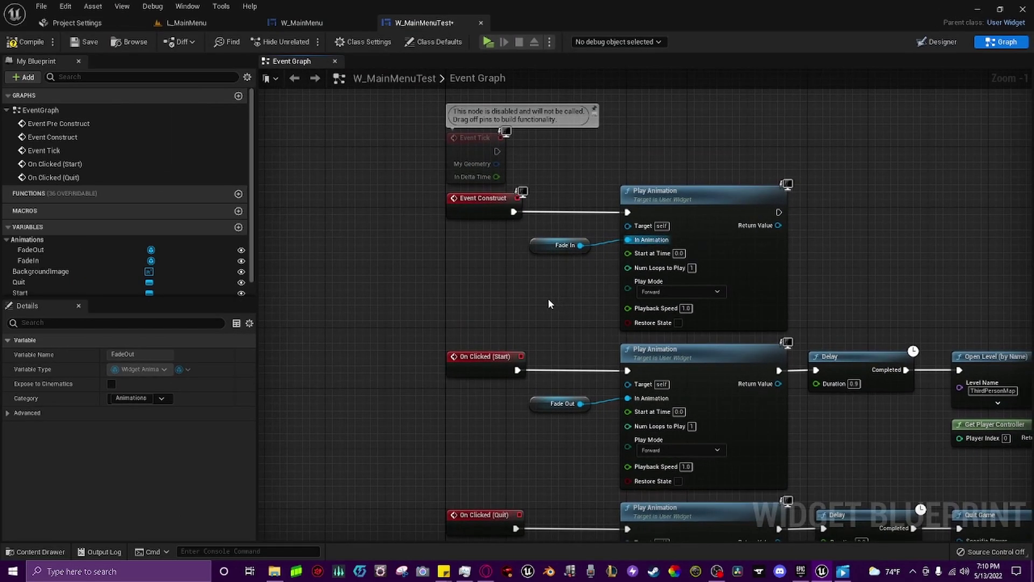
- Compile and save the widget blueprint and test Quit Game in a game preview
left_click(22, 46)
left_click(91, 43)
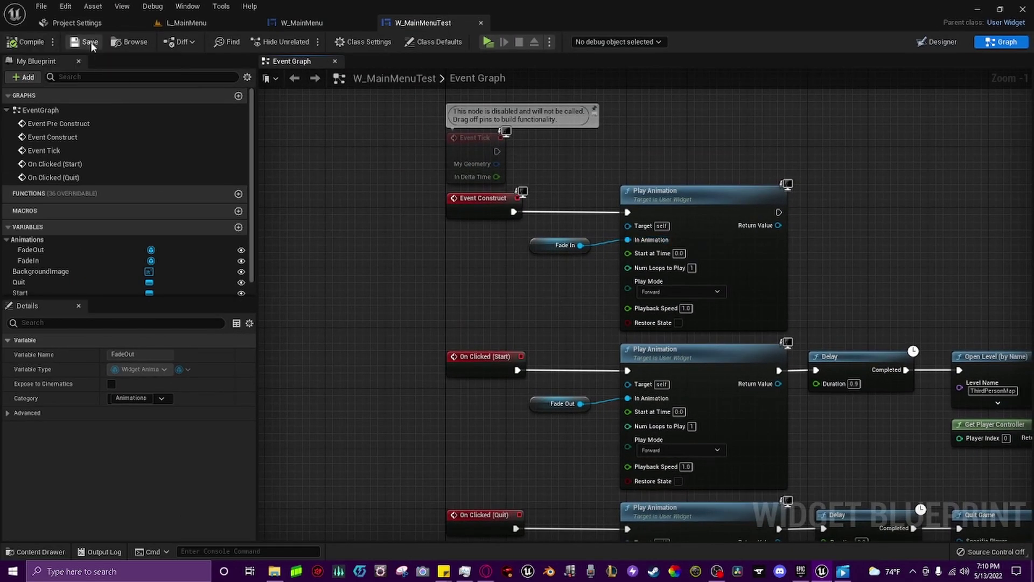
left_click(487, 39)
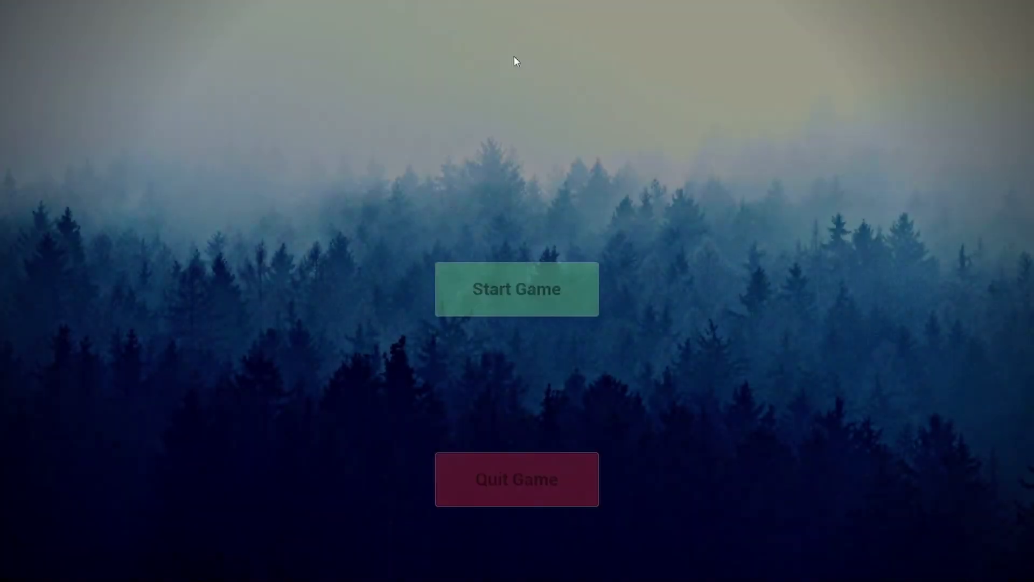
left_click(539, 474)
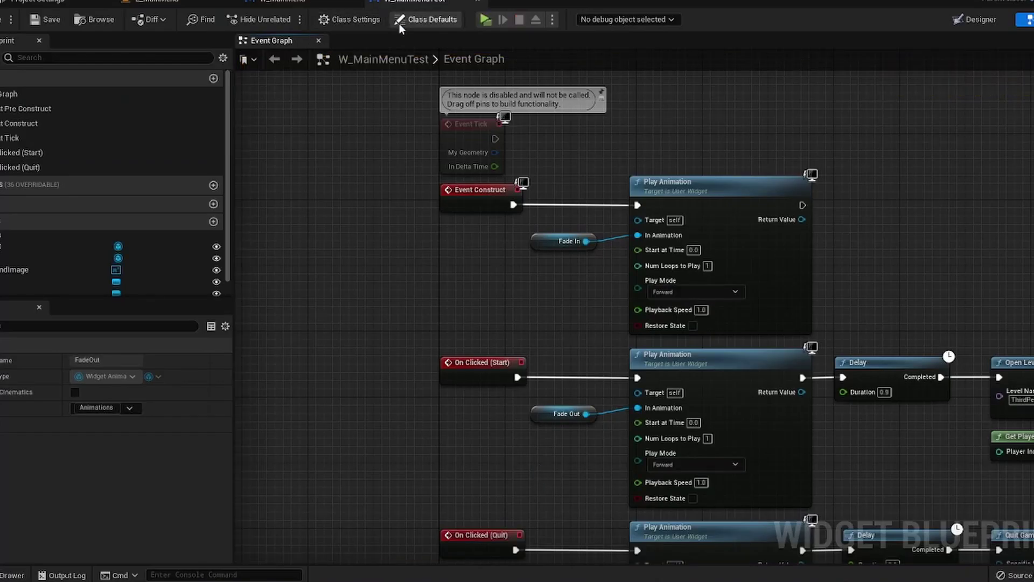
- Run the preview again, start the game from the menu and walk around the loaded level
left_click(485, 20)
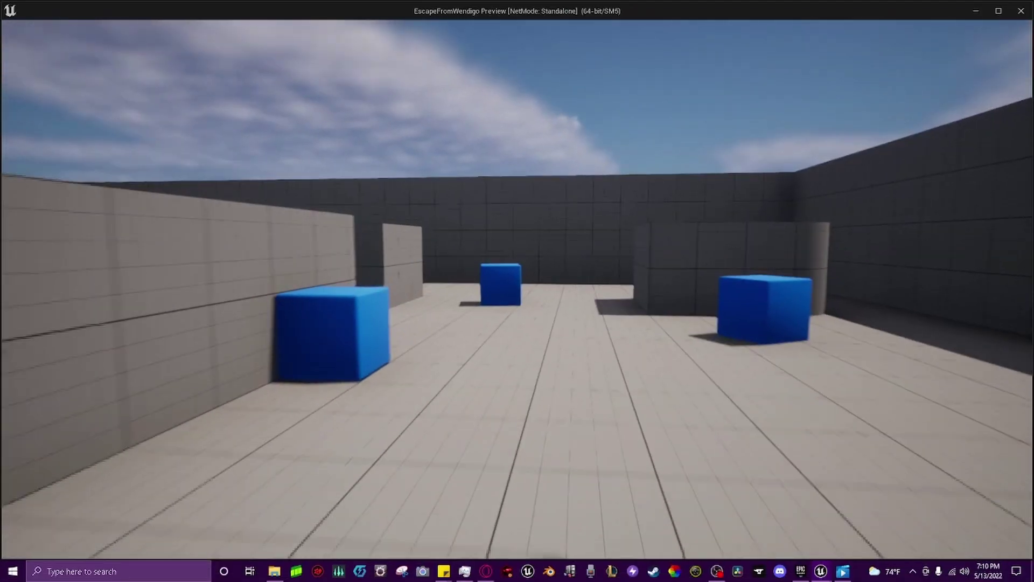
key("w")
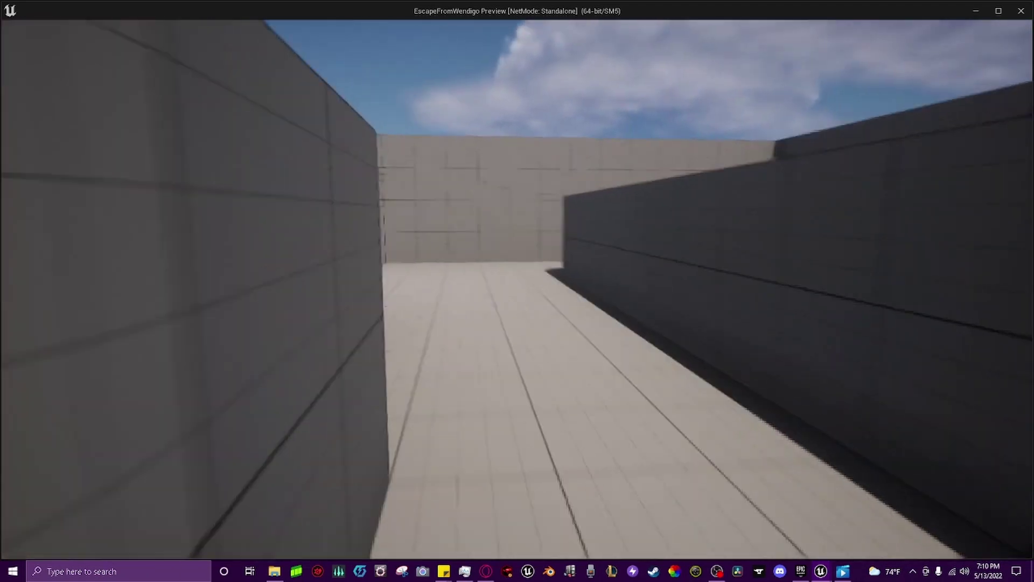
key("w")
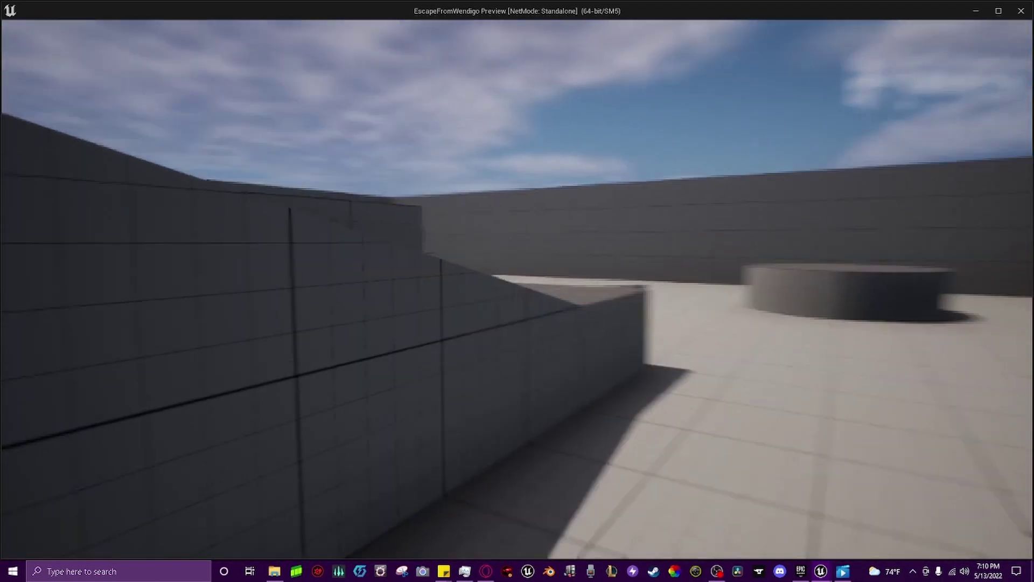
key("w")
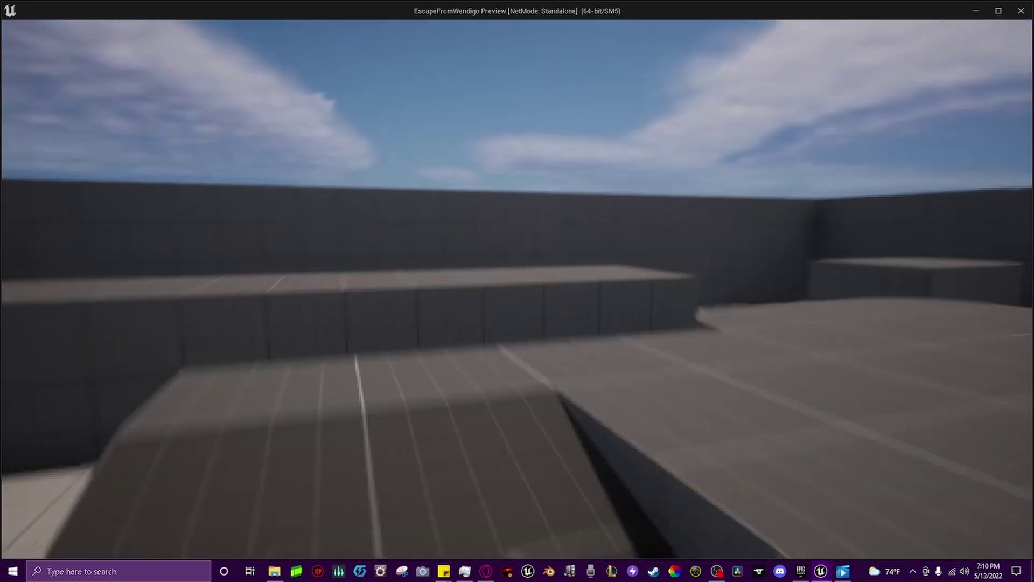
key("w")
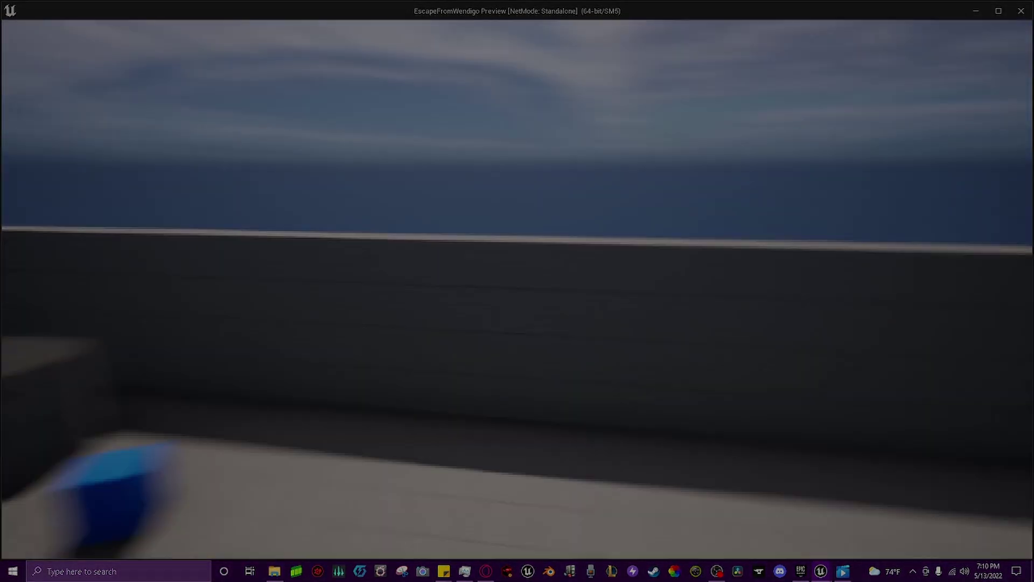